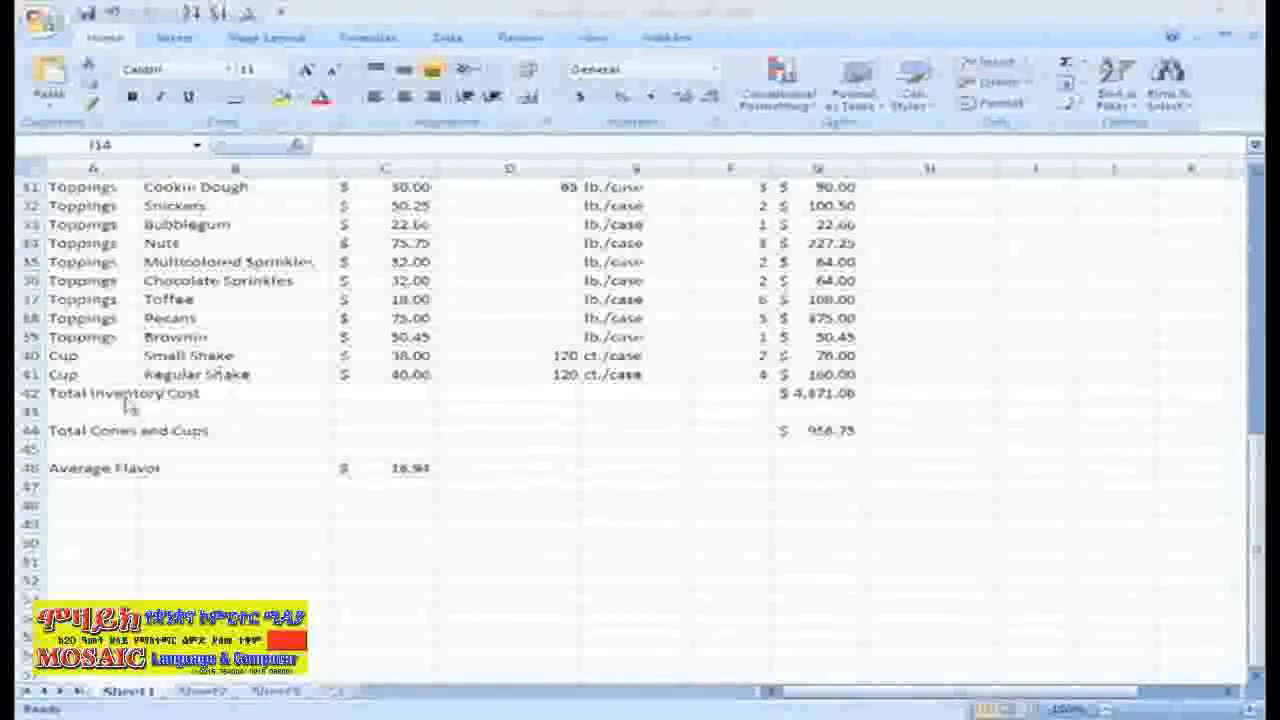
Clear the Total Inventory Cost, Total Cones and Cups, and Average Flavor labels and their values below the inventory list.
click(88, 394)
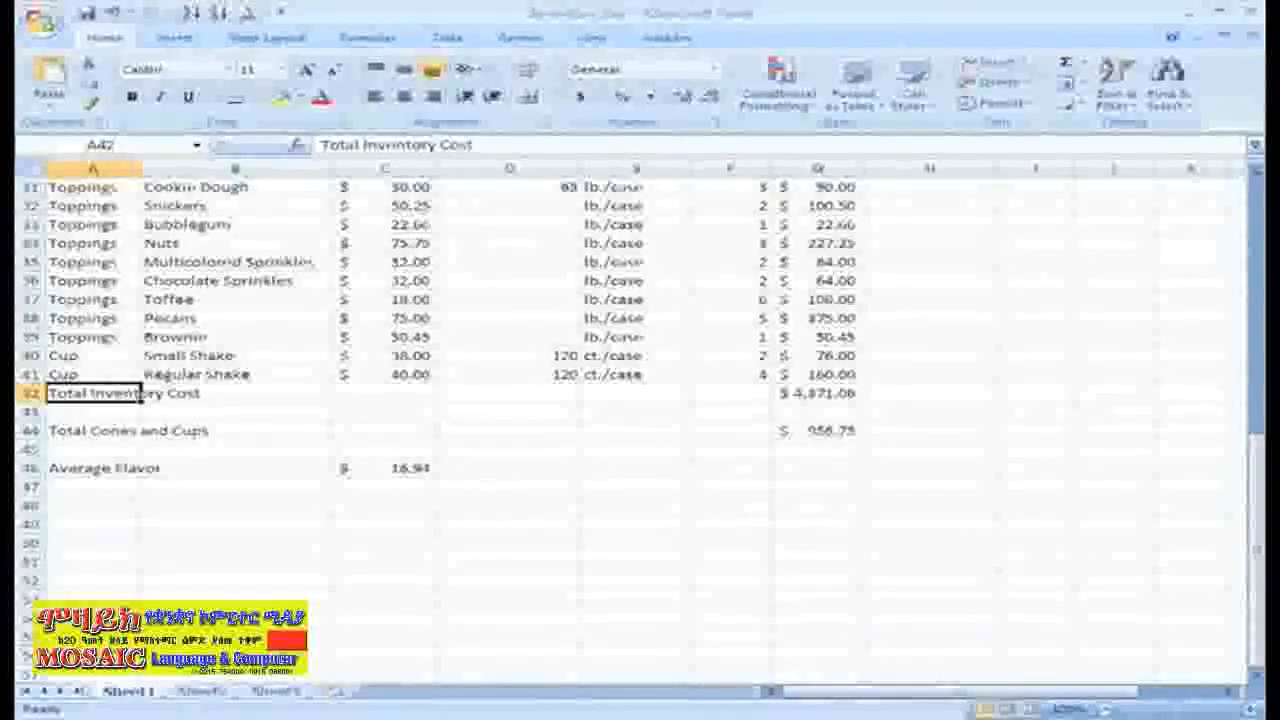
key(Delete)
click(816, 393)
key(Delete)
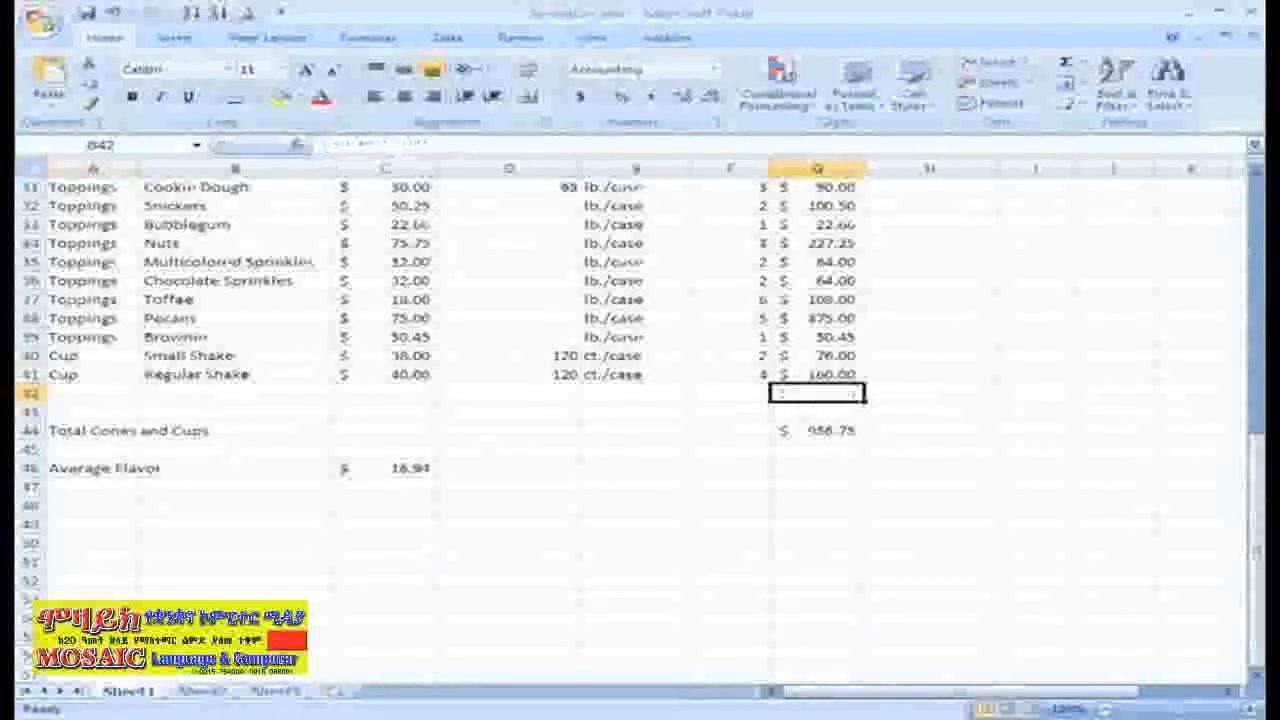
click(114, 430)
key(Delete)
click(805, 430)
key(Delete)
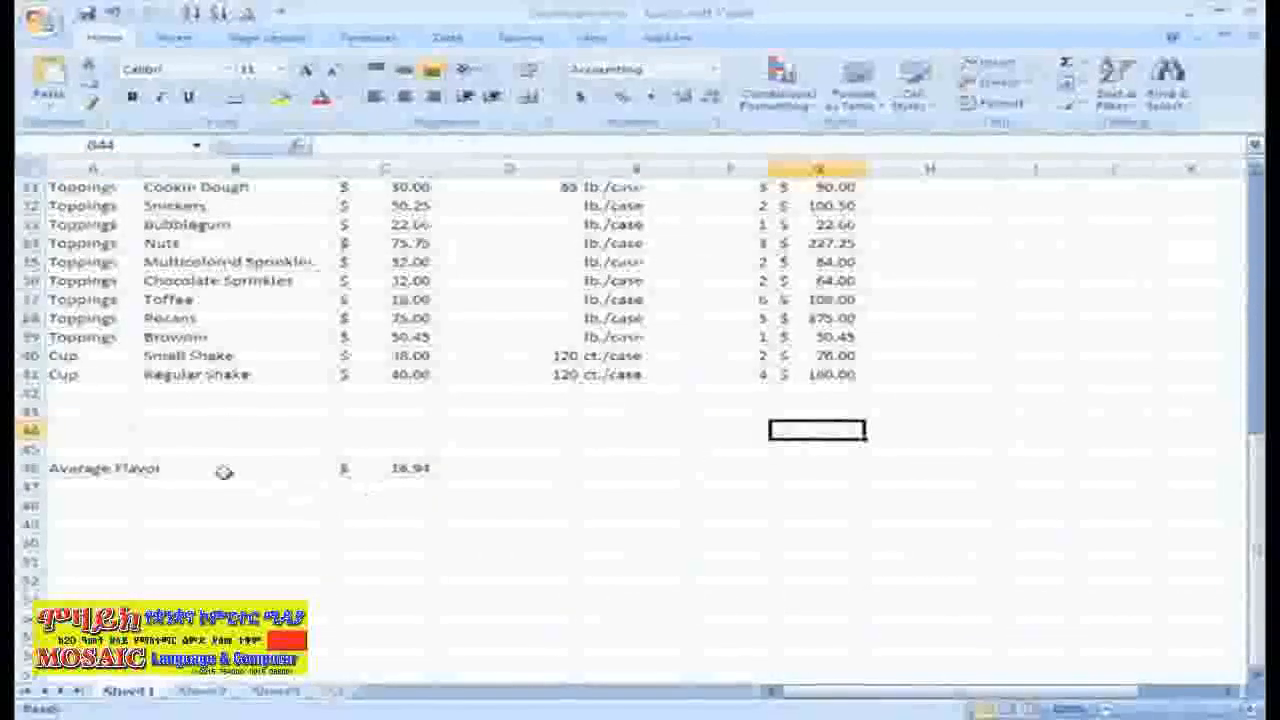
click(110, 468)
key(Delete)
click(400, 467)
key(Delete)
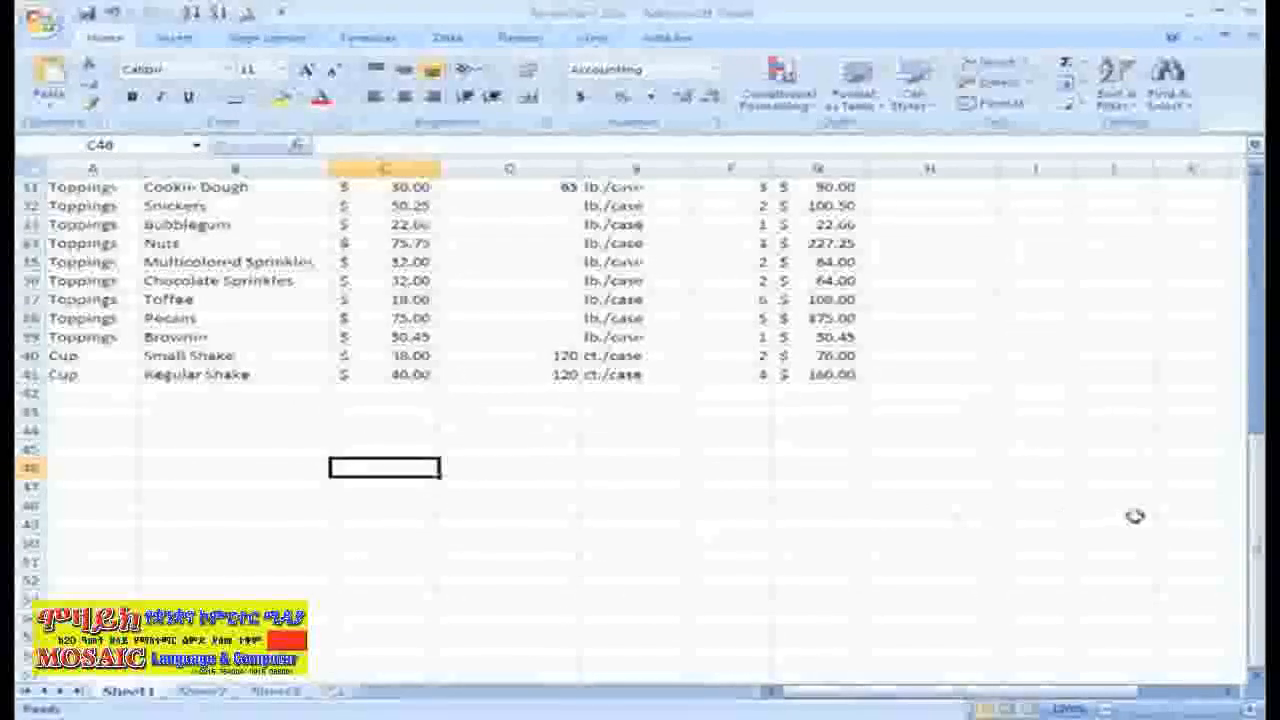
Sort the inventory list by the Category column from A to Z.
drag(1245, 517, 1257, 243)
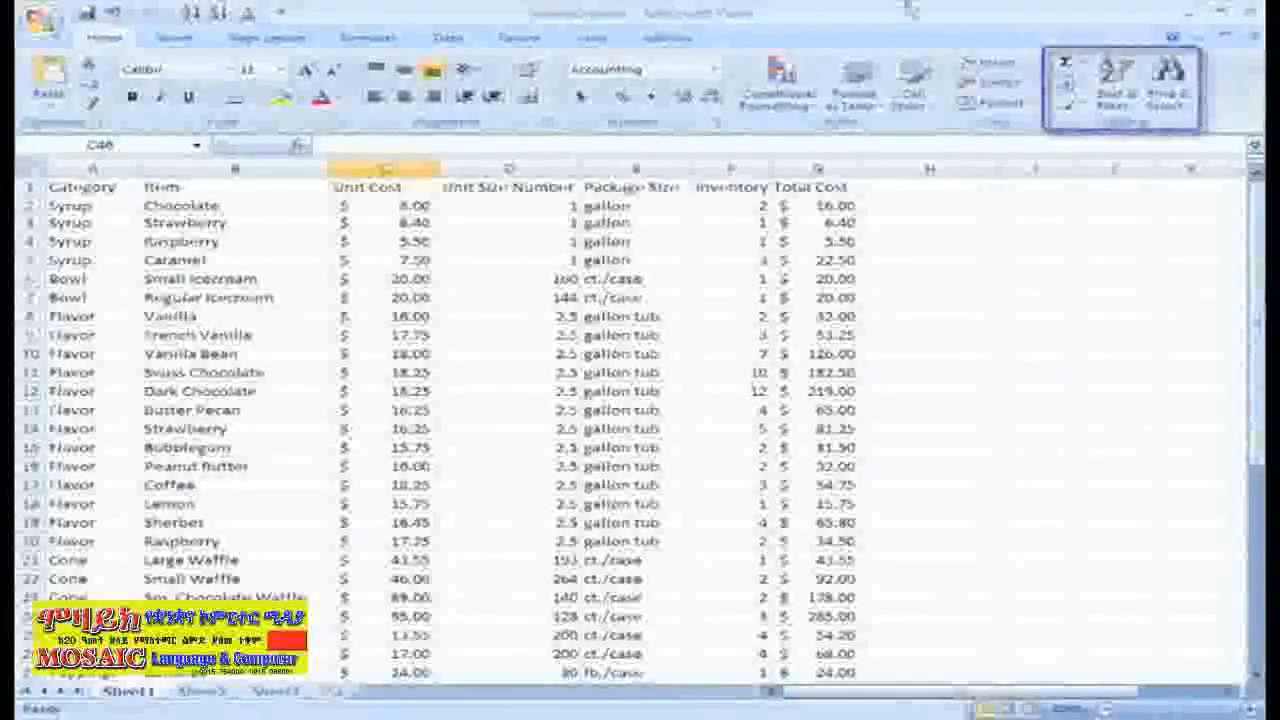
click(104, 206)
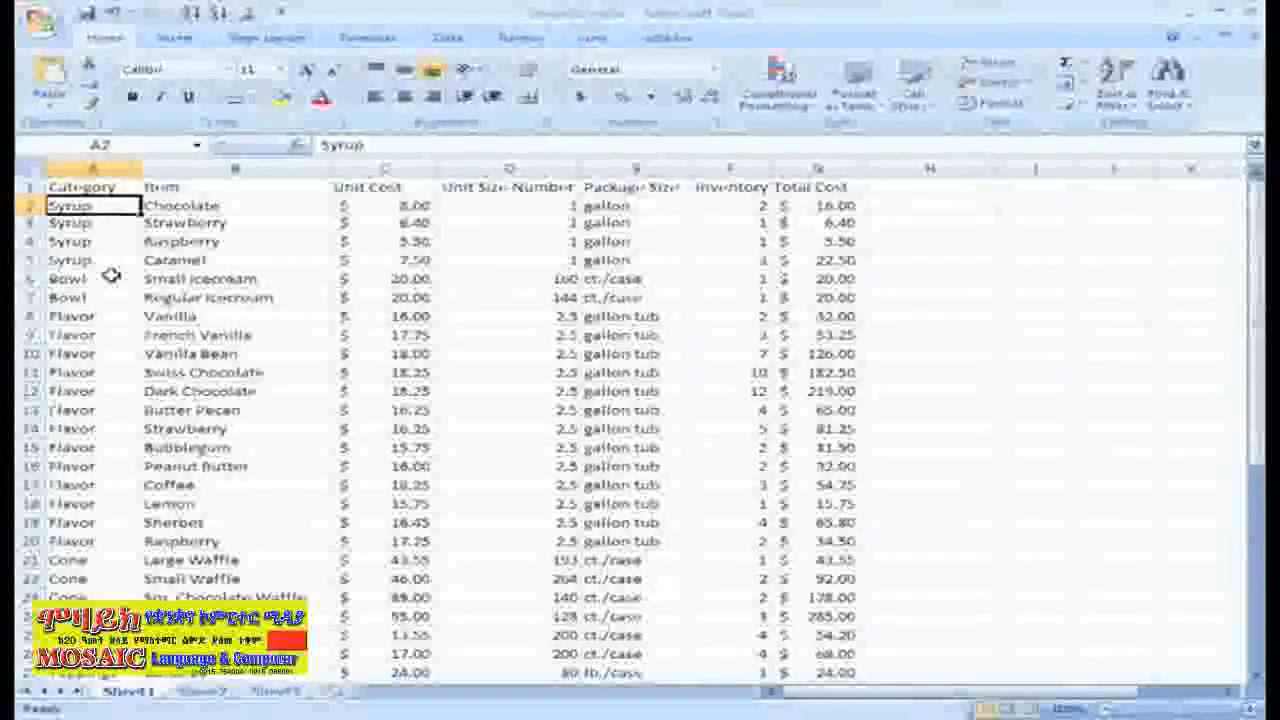
click(1146, 112)
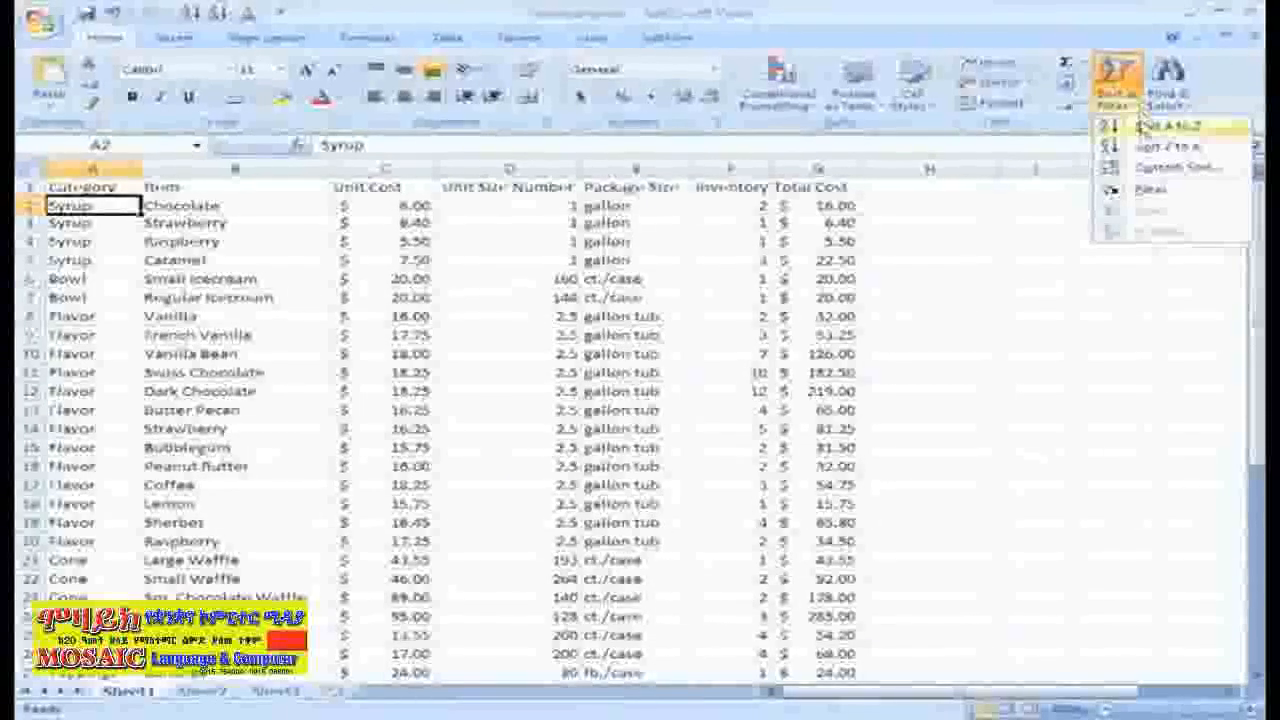
click(1143, 128)
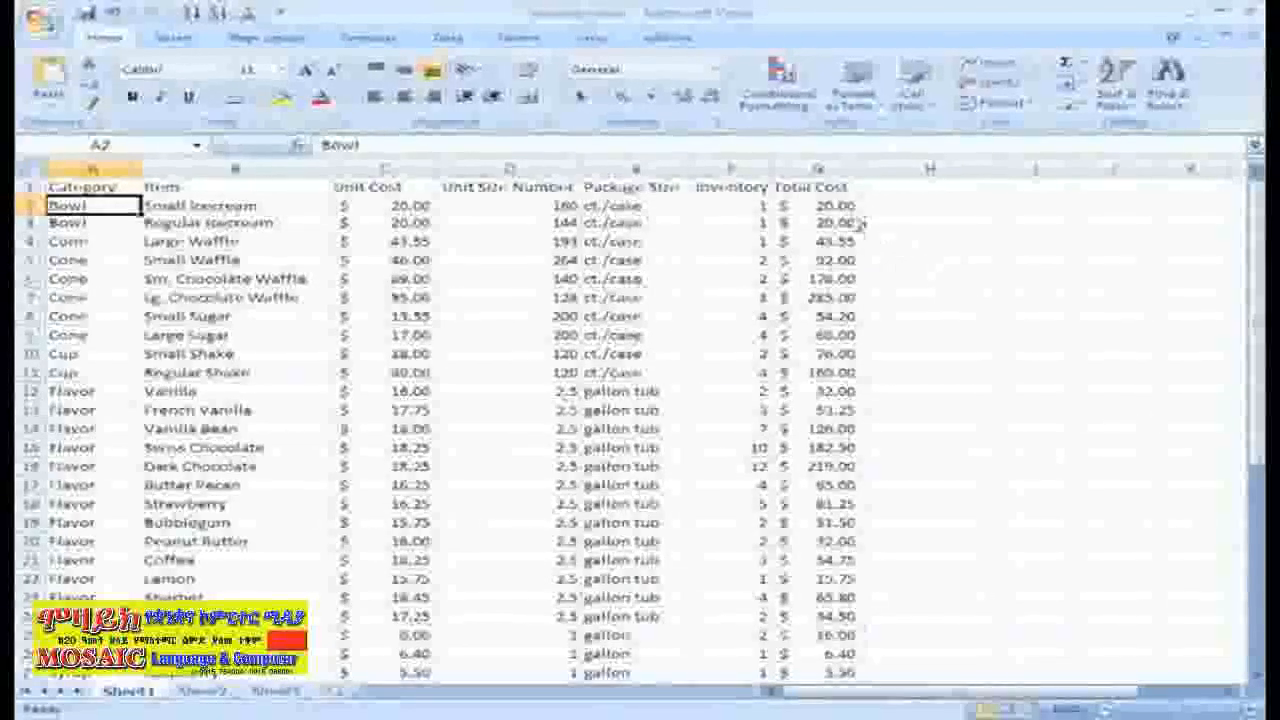
Sort the inventory list by the Total Cost column from smallest to largest.
click(835, 206)
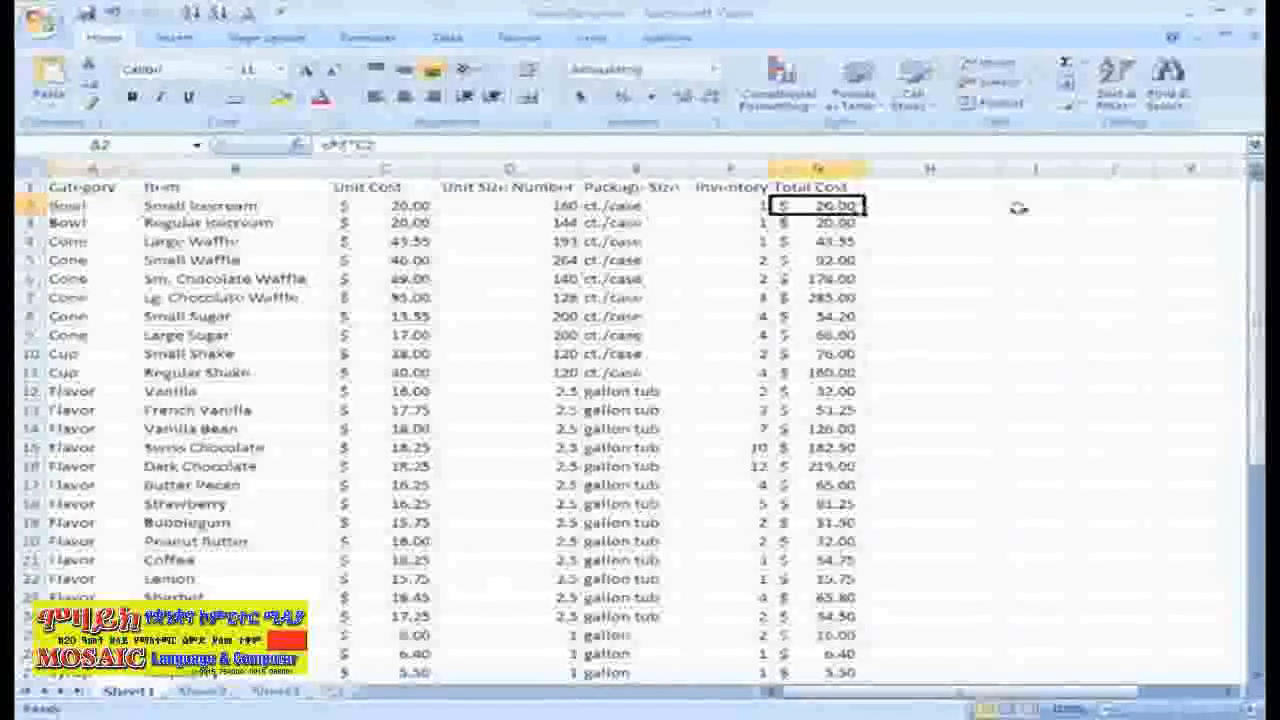
click(1126, 110)
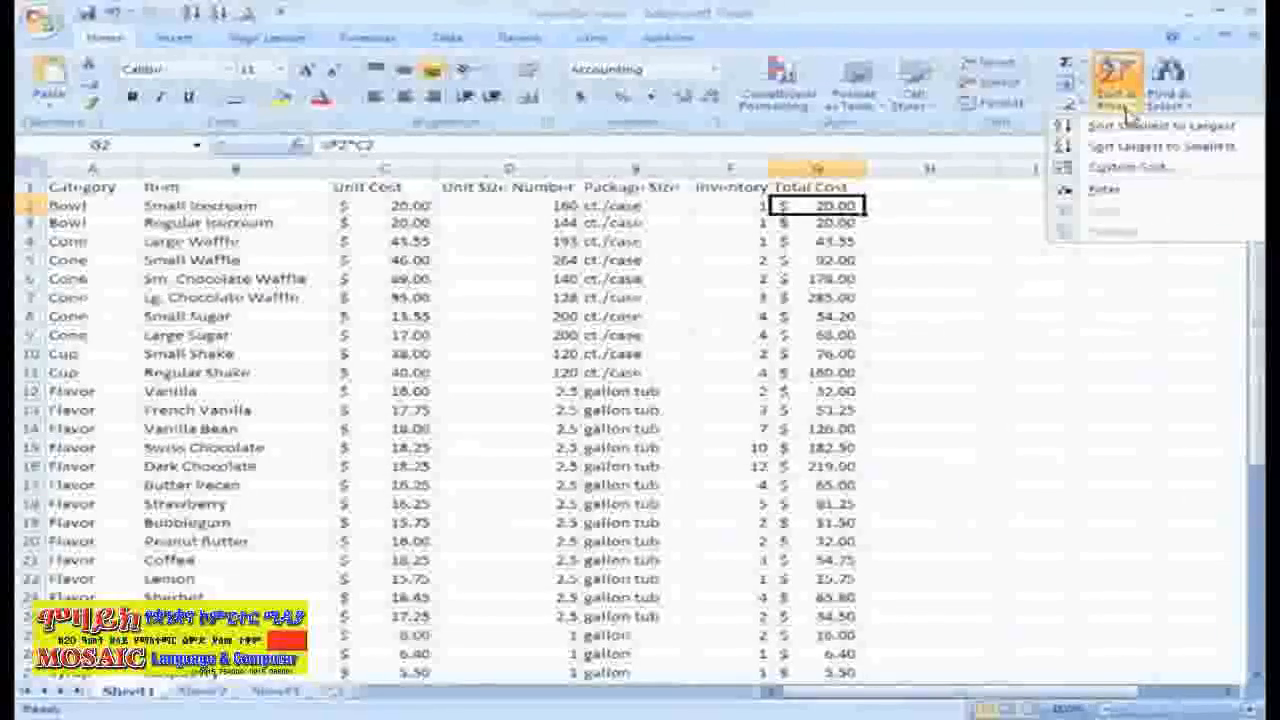
click(1080, 128)
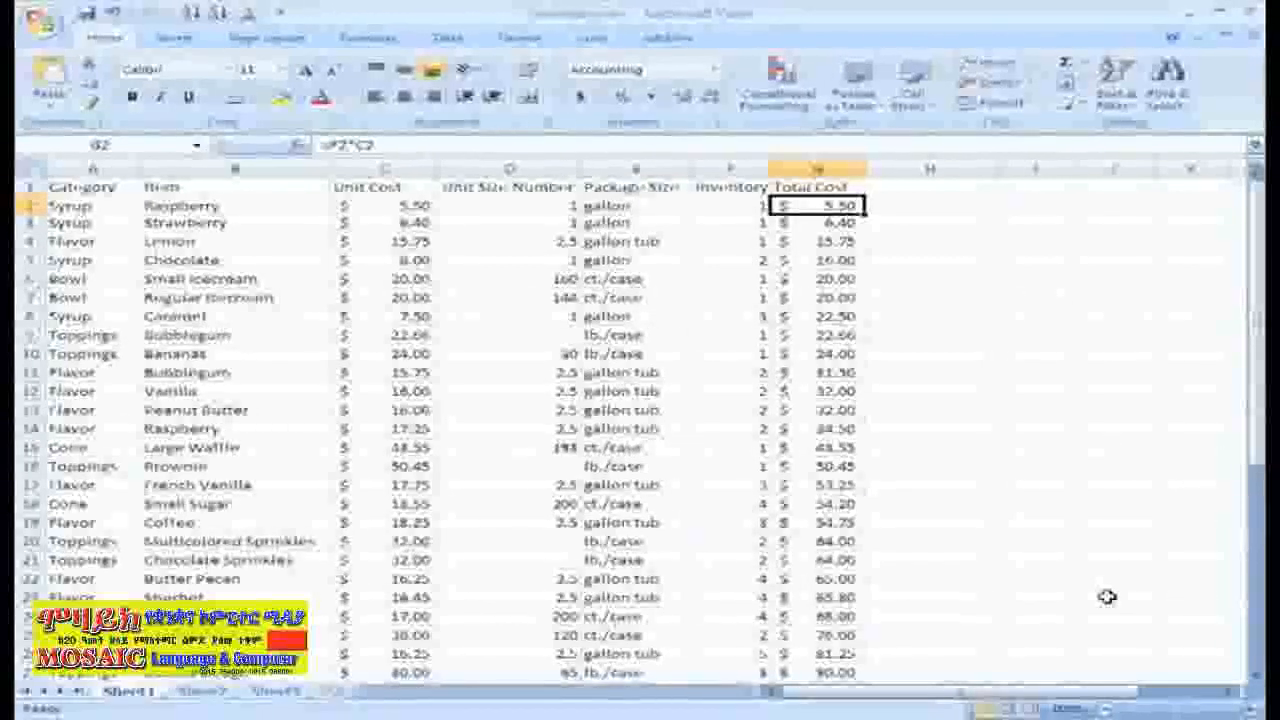
Set up the first level of a custom sort by Category, on Values, in A to Z order.
click(1140, 117)
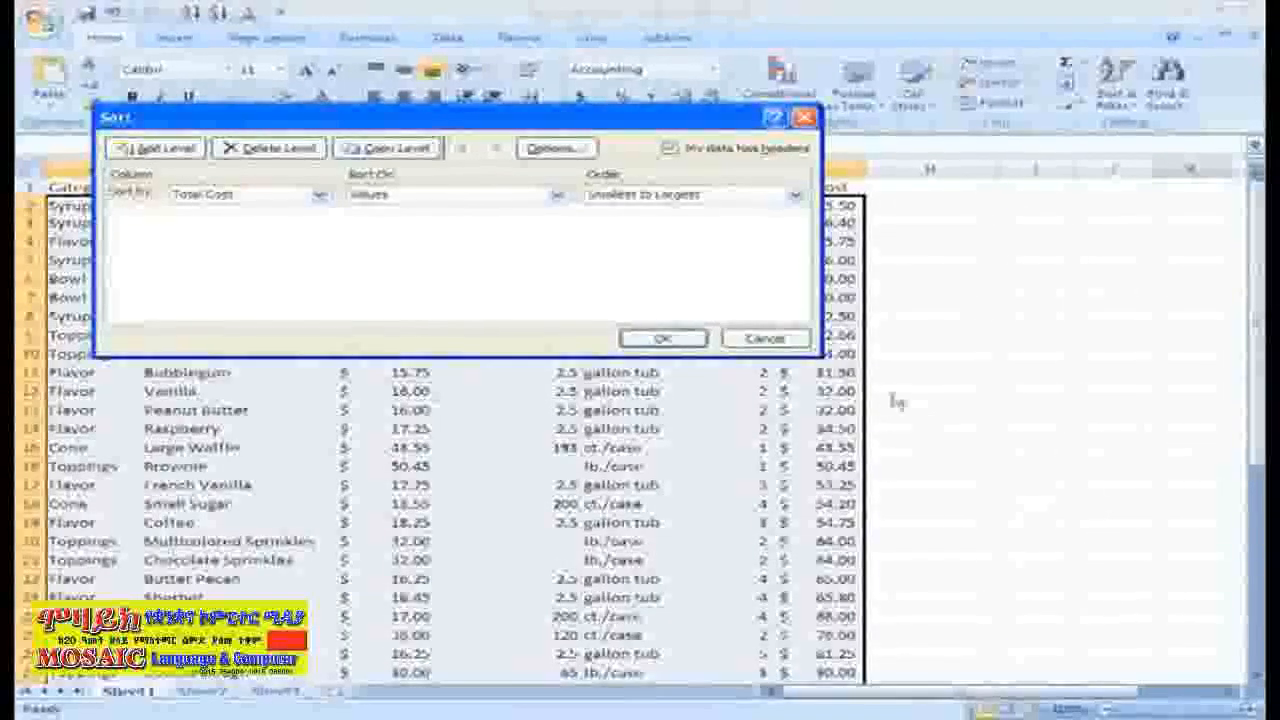
click(790, 341)
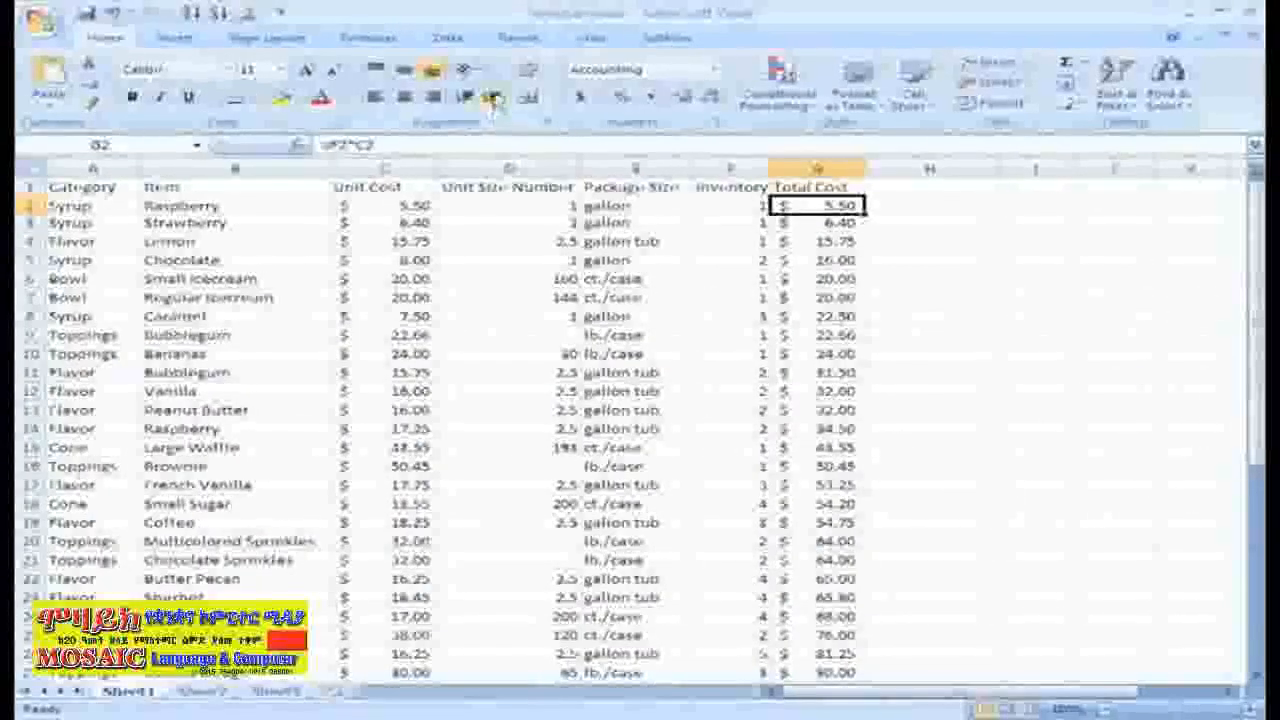
click(460, 40)
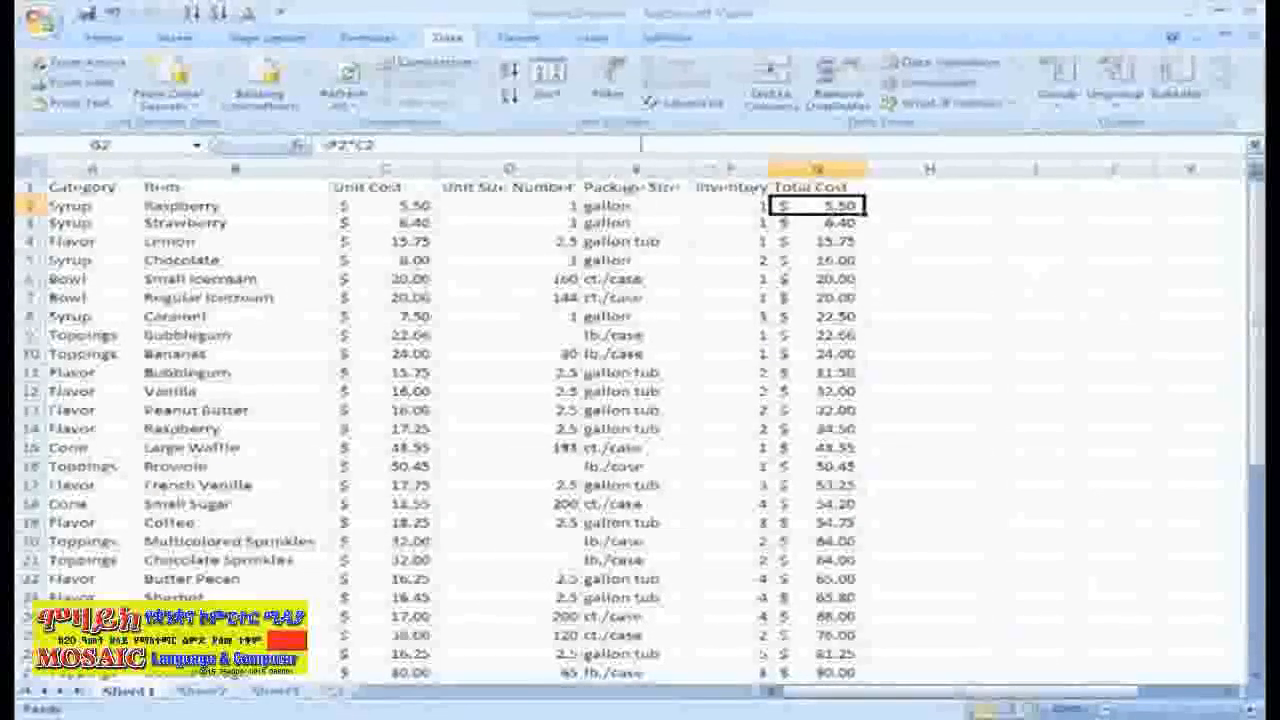
click(547, 82)
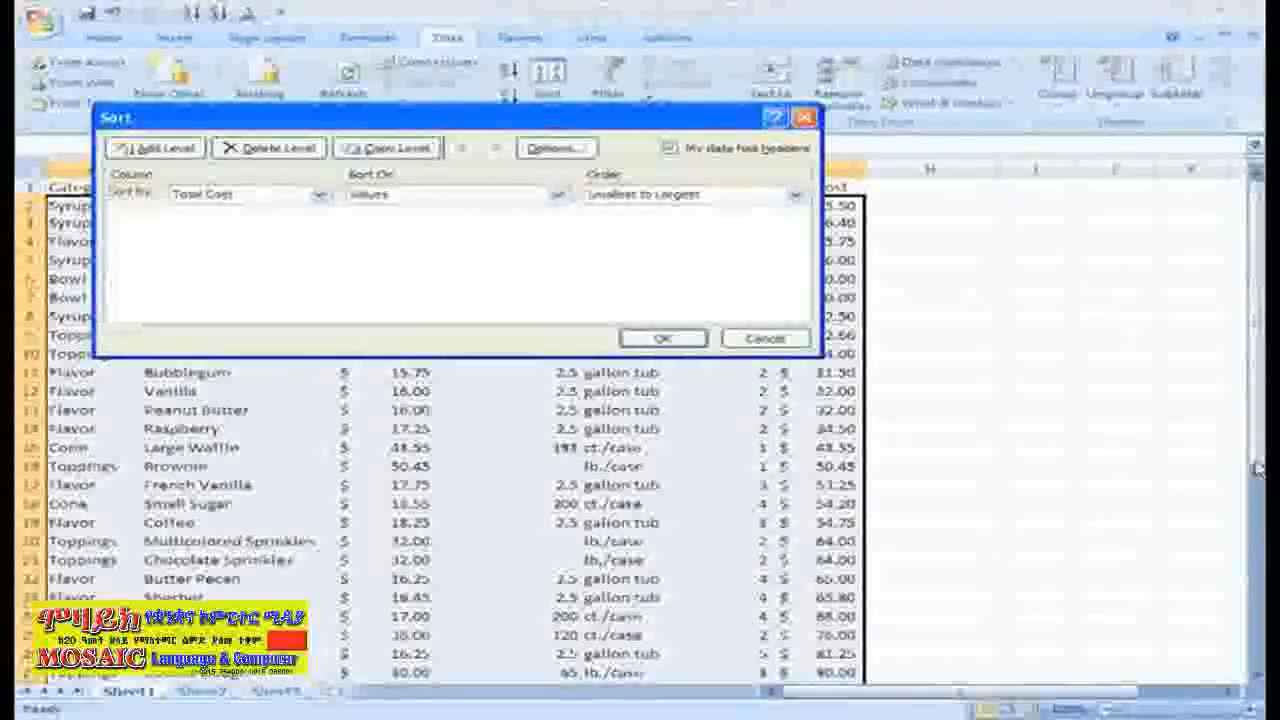
click(318, 194)
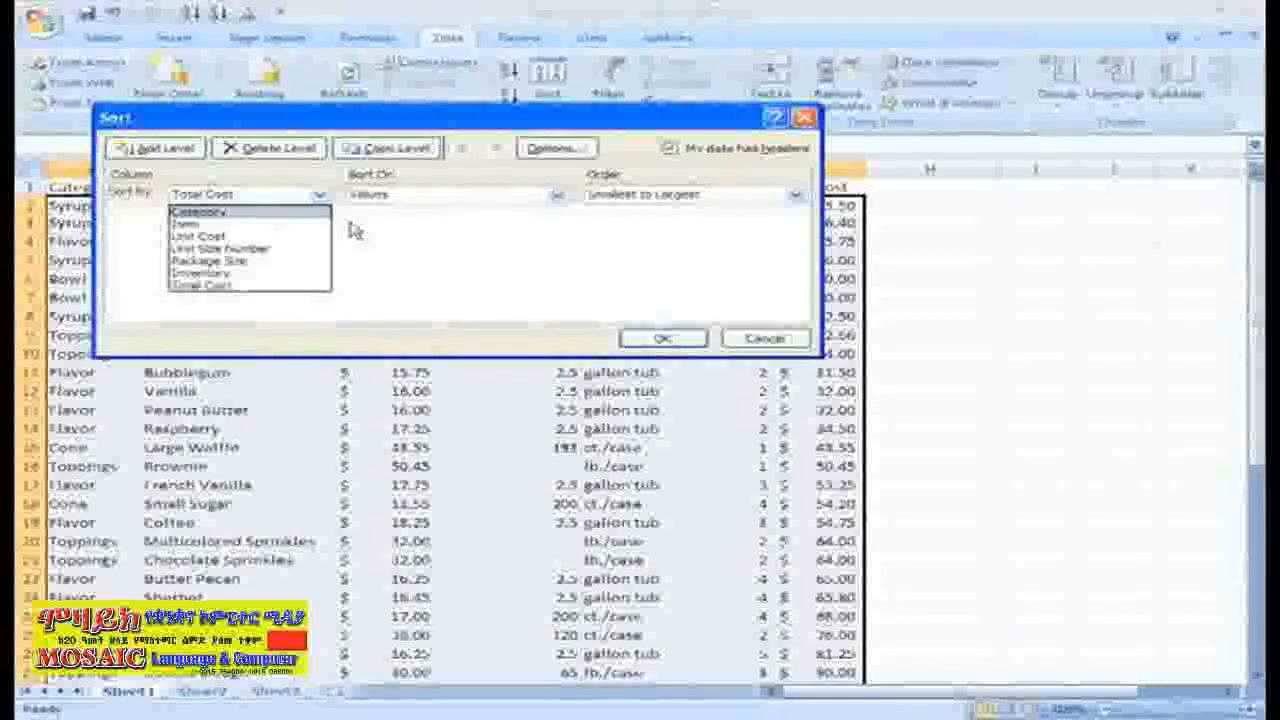
click(318, 212)
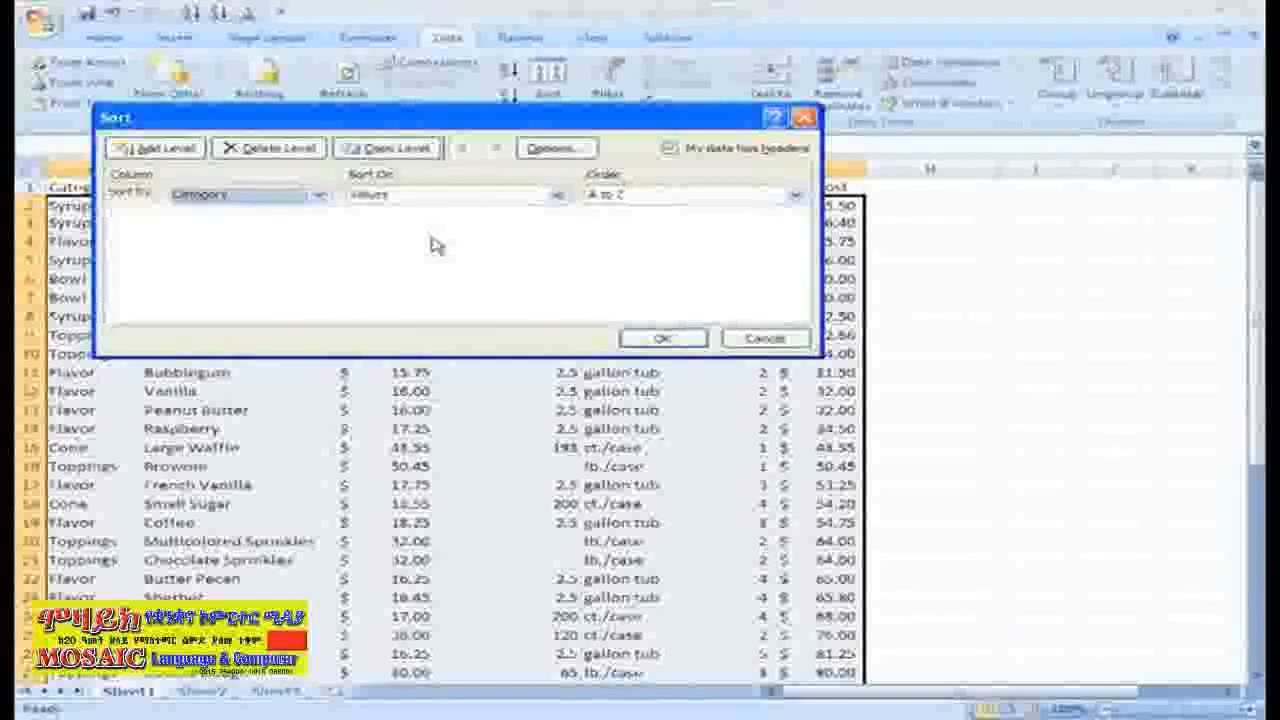
click(557, 195)
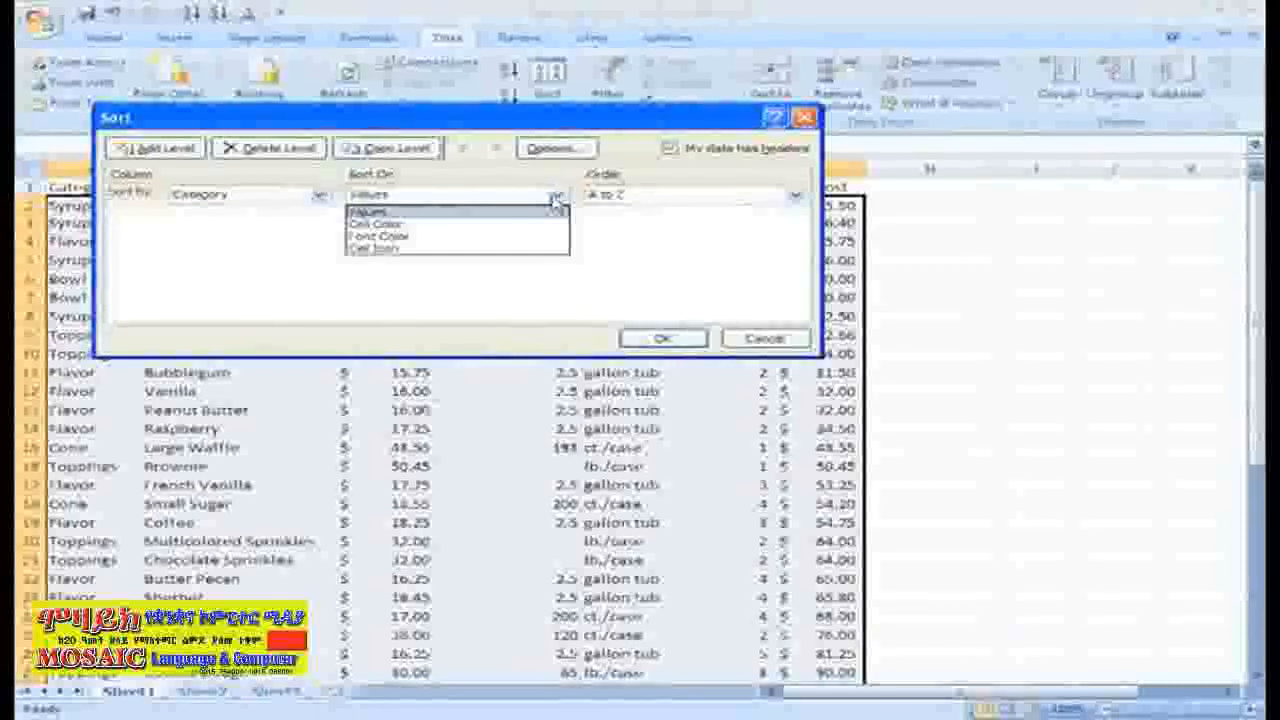
click(557, 197)
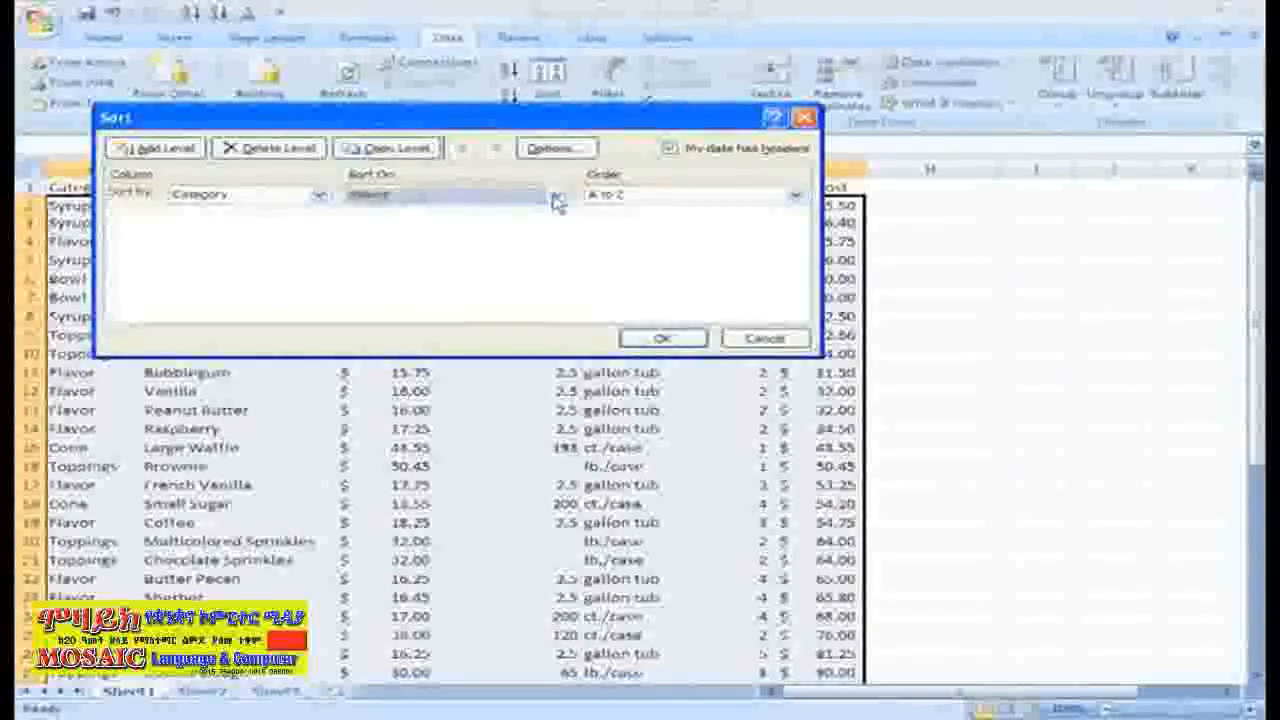
click(806, 200)
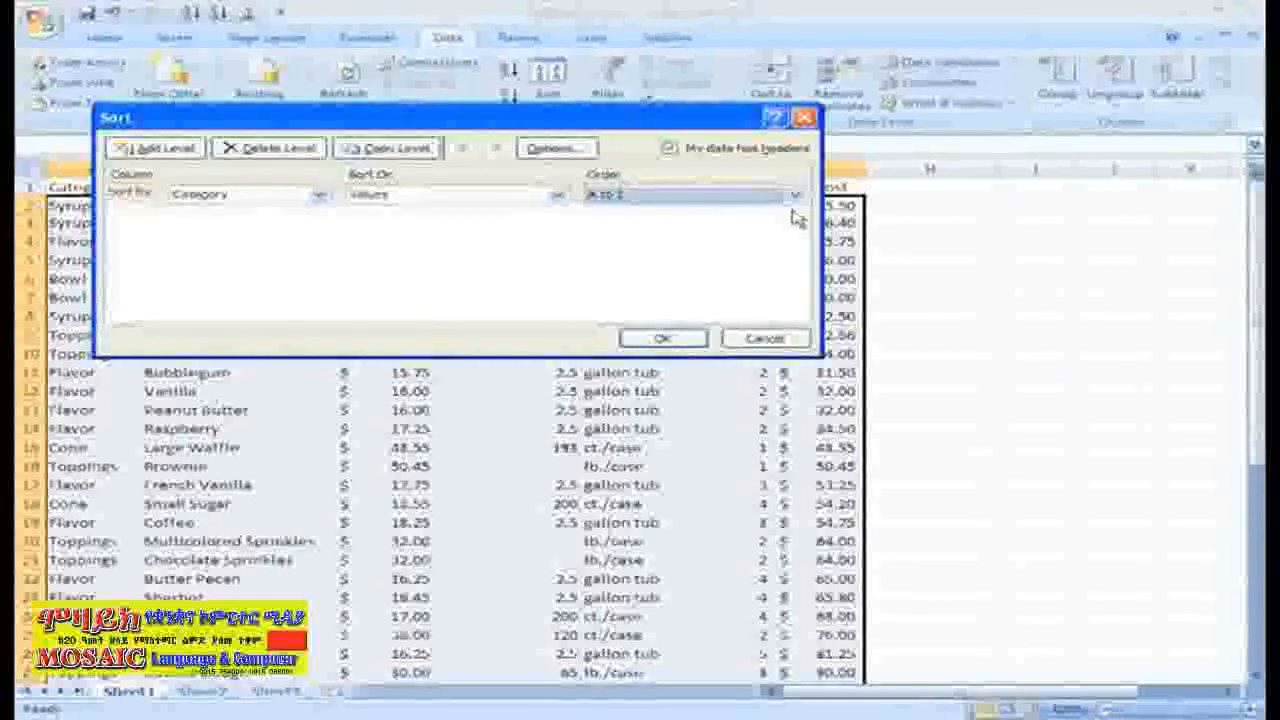
Add a second sort level by Unit Cost, smallest to largest, and apply the two-level sort.
click(170, 150)
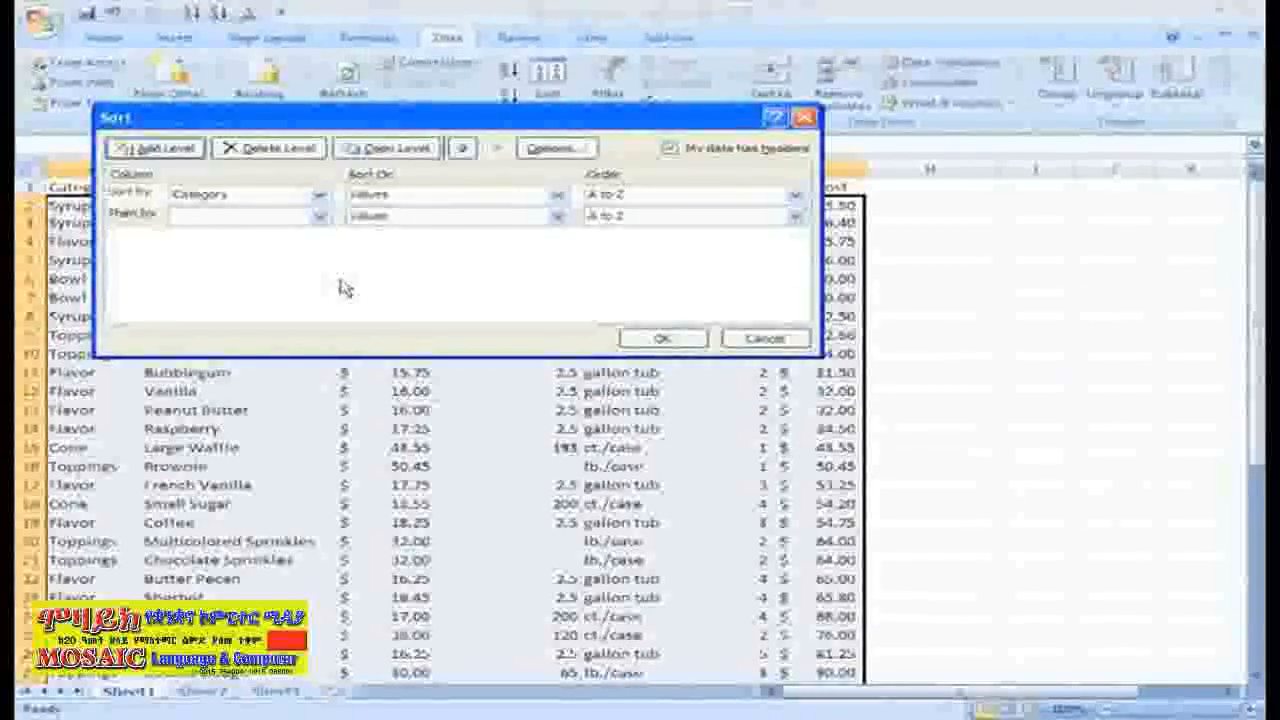
click(319, 217)
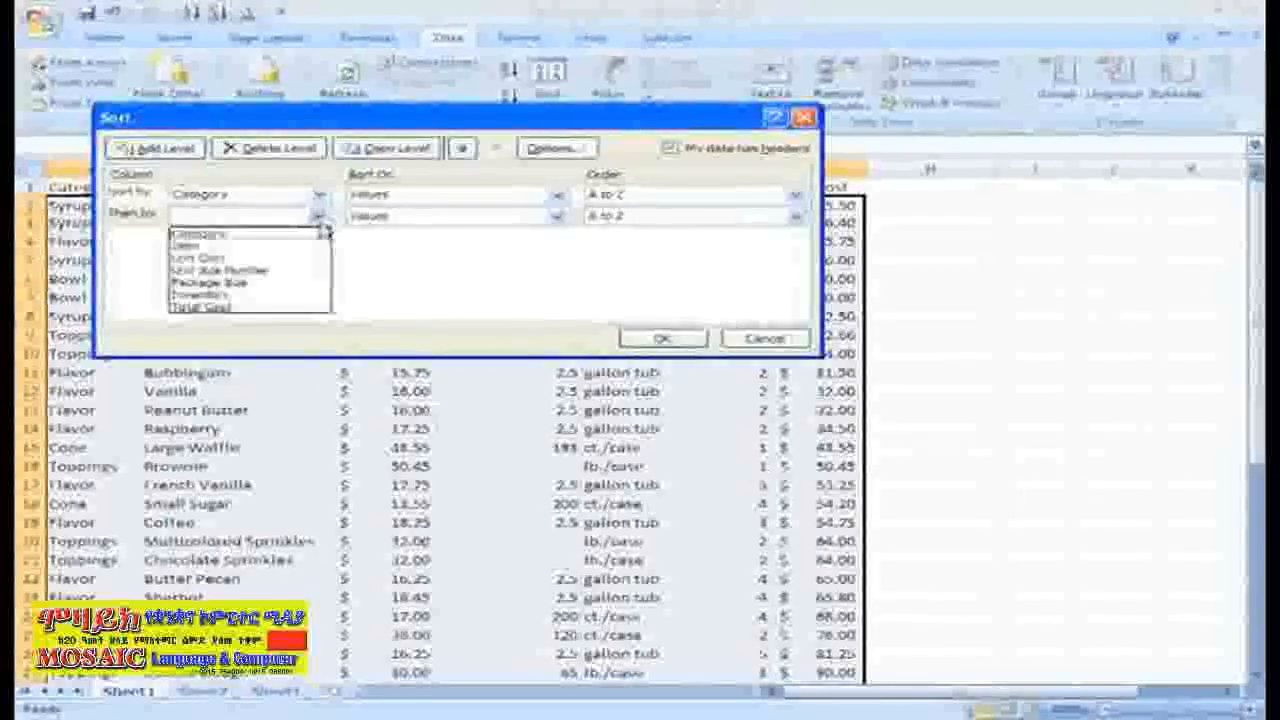
click(308, 258)
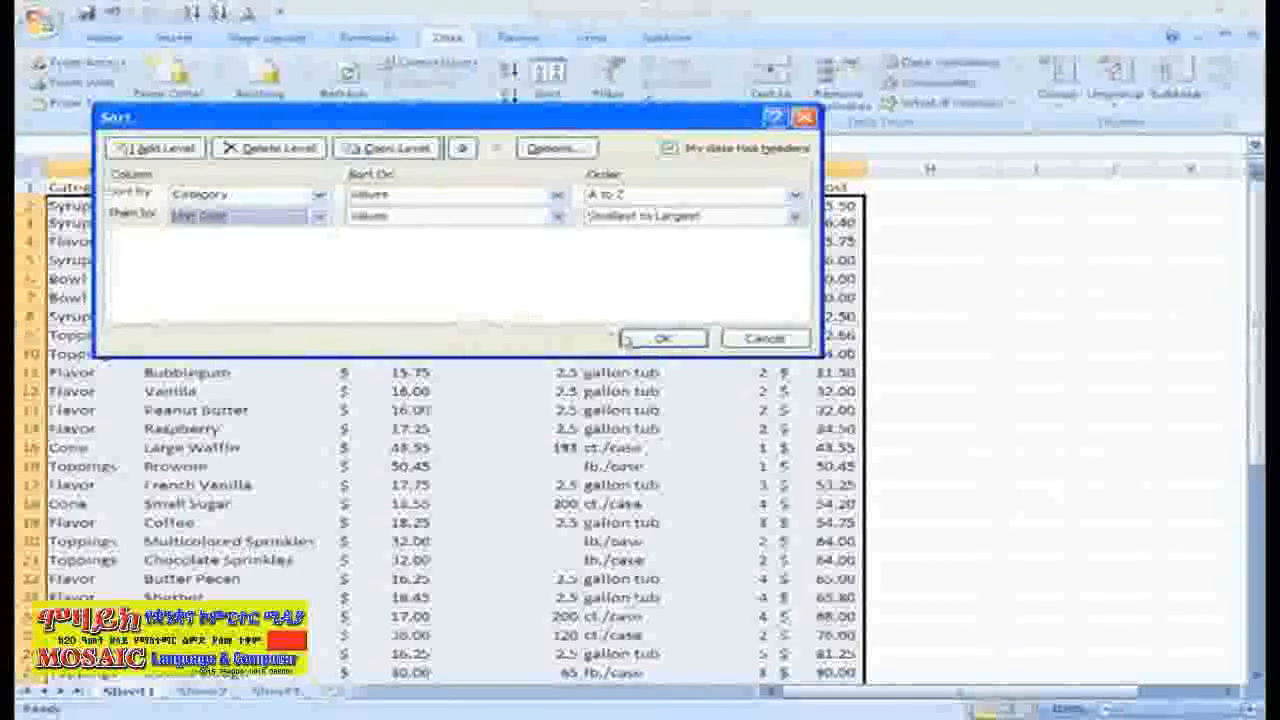
click(662, 338)
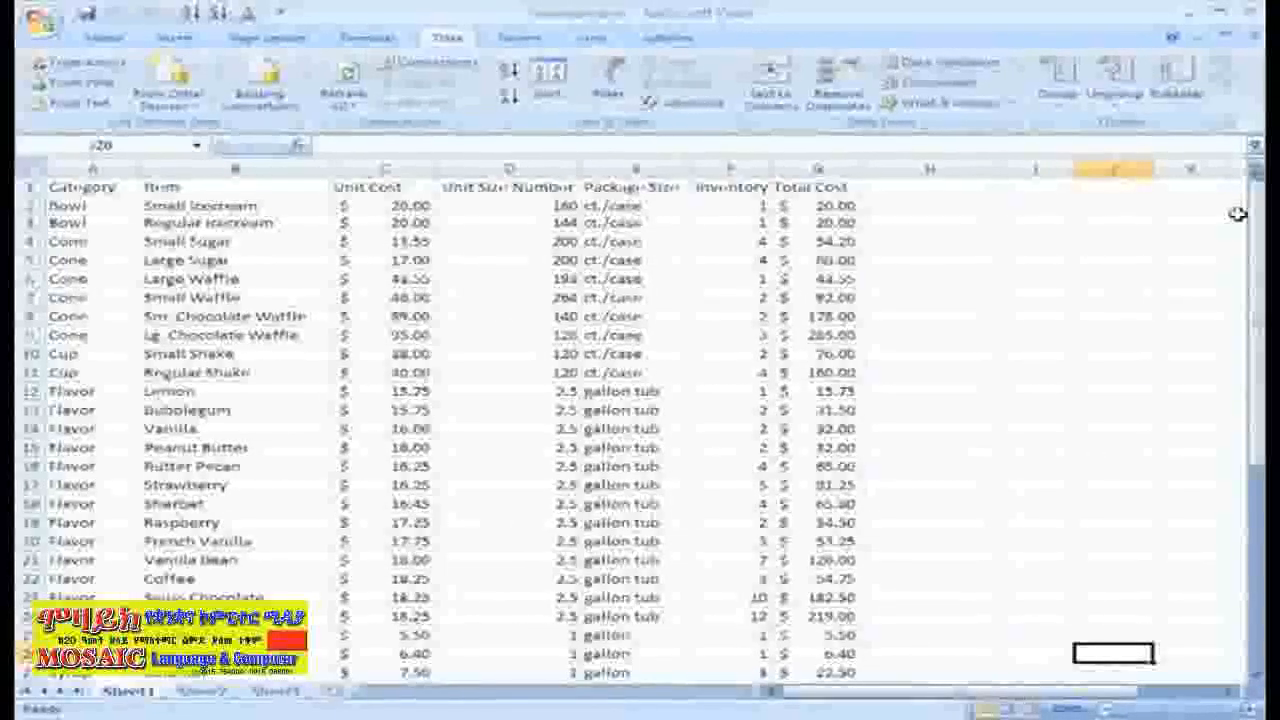
Add subtotals to the inventory list that sum Total Cost at each change in Category, with summaries below the data.
click(65, 205)
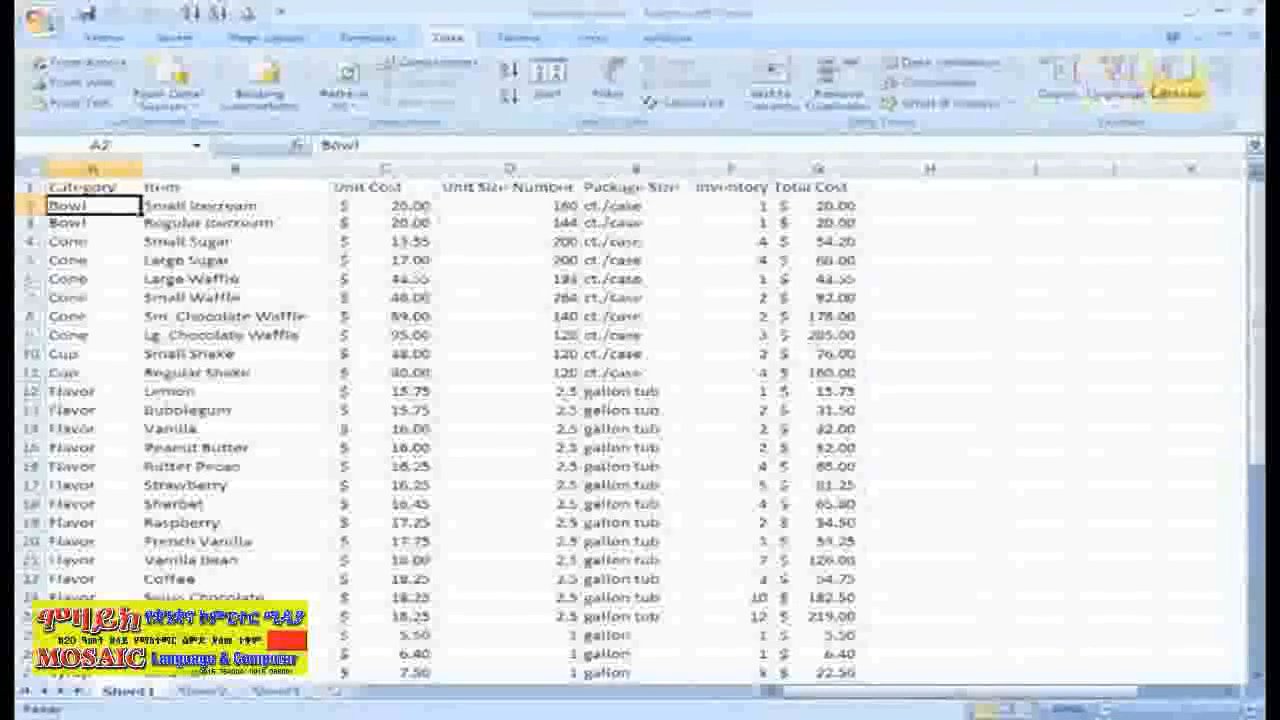
click(1165, 88)
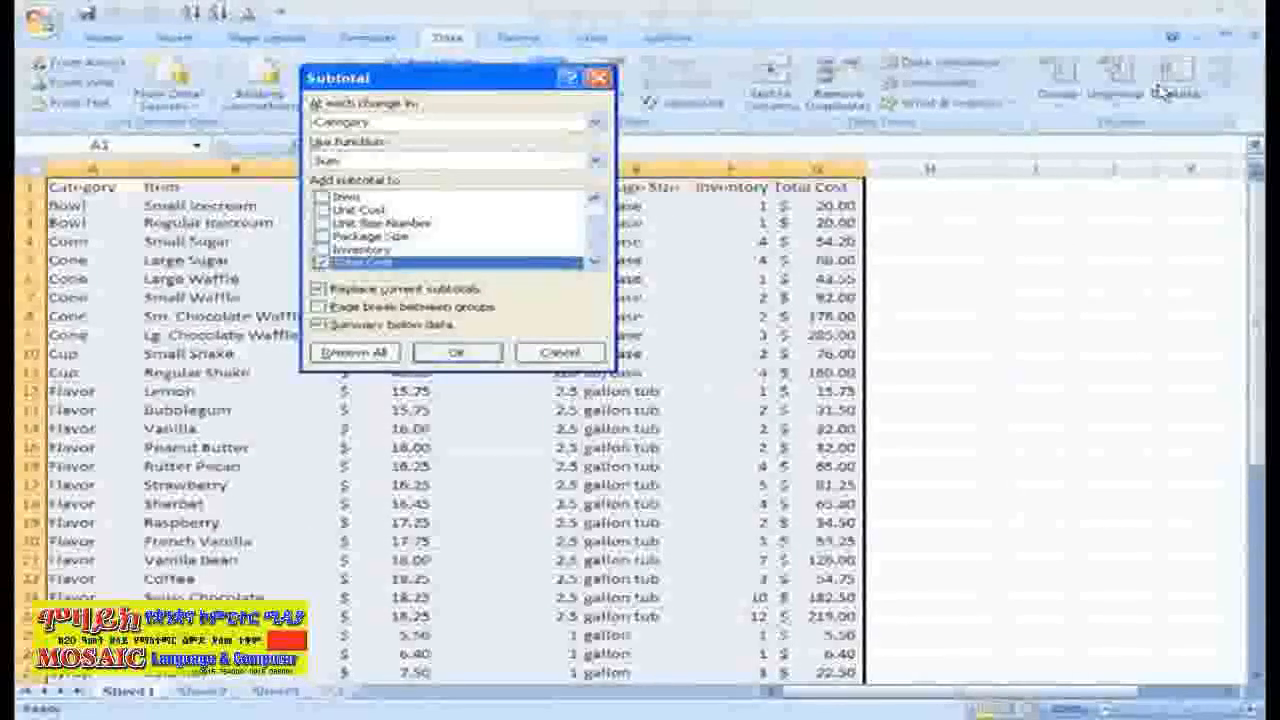
click(595, 121)
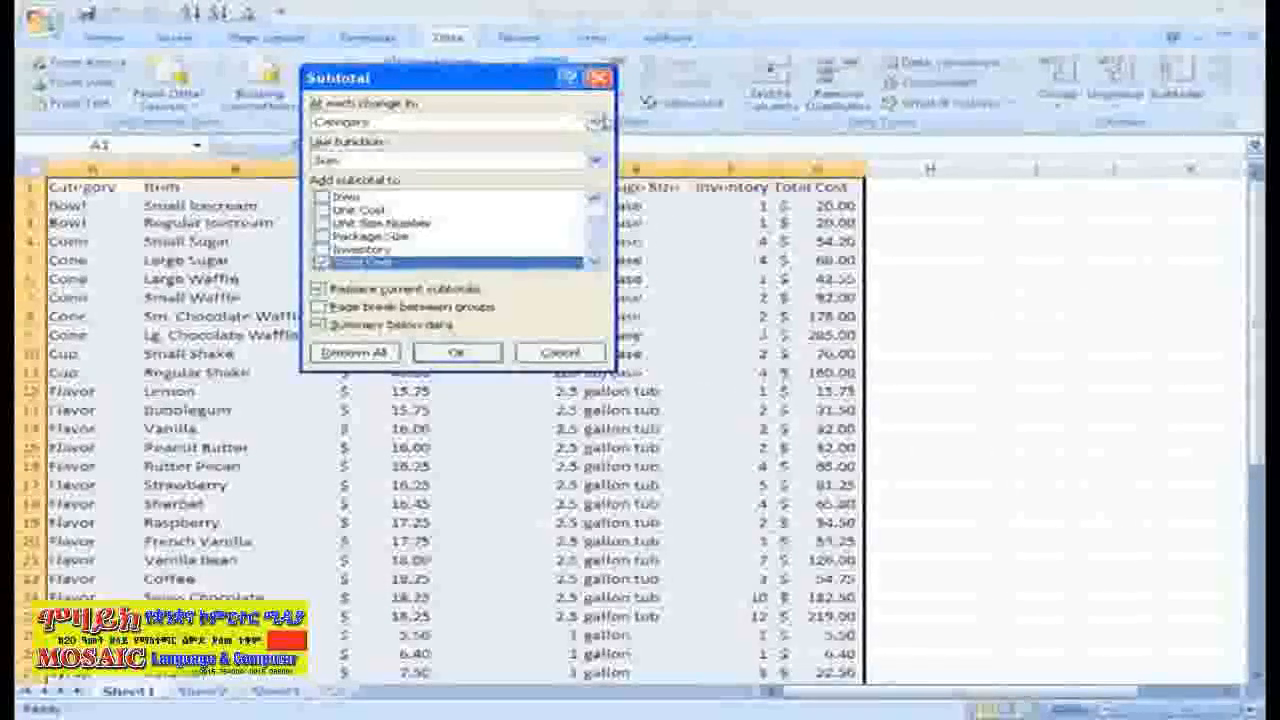
click(597, 121)
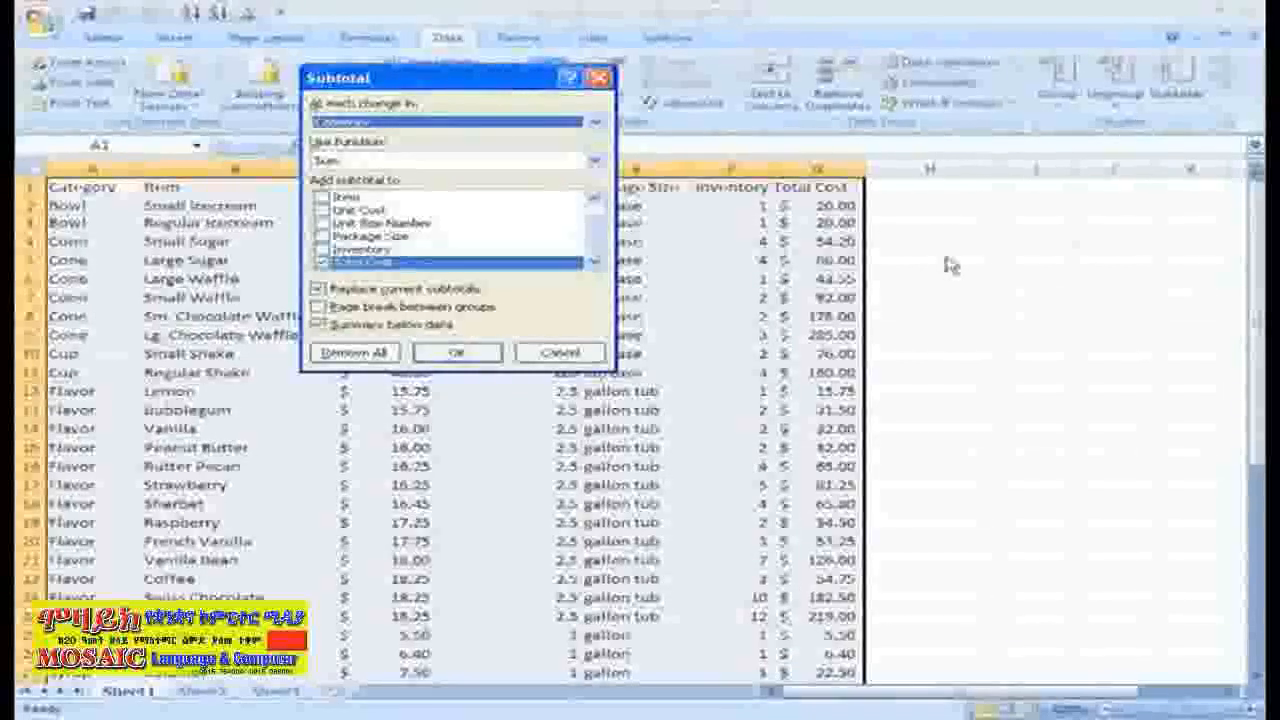
click(488, 355)
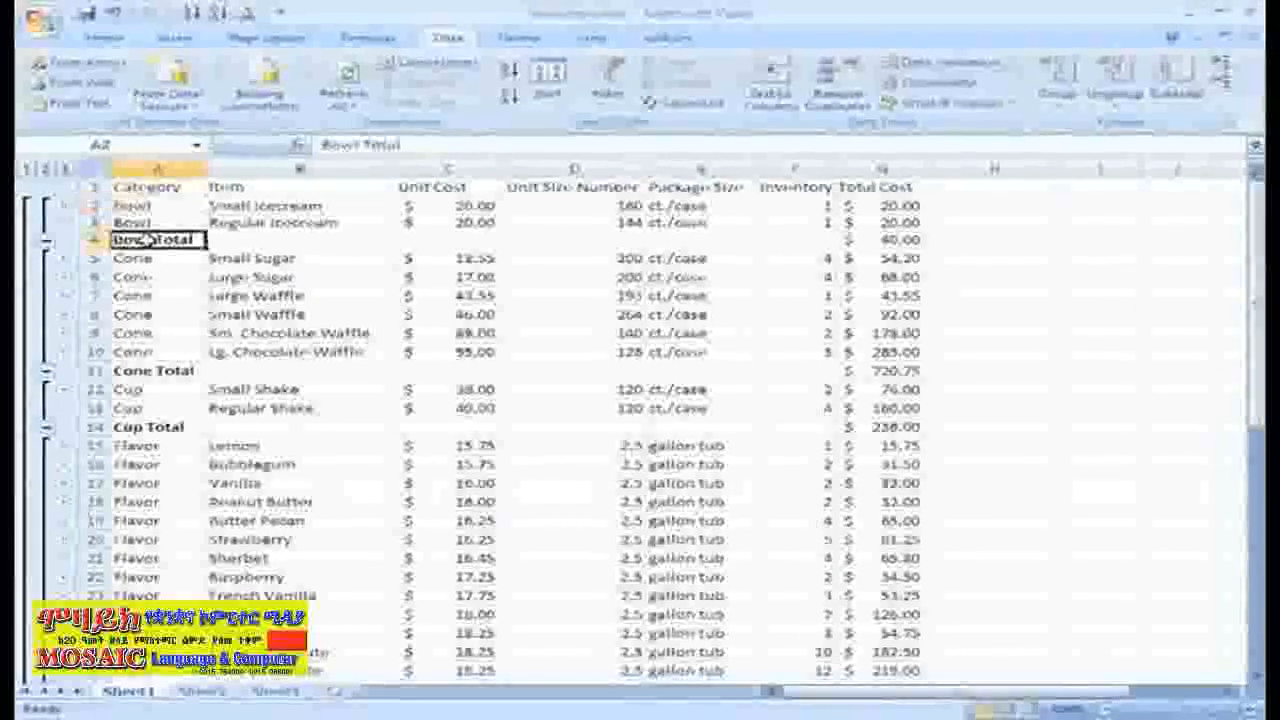
Examine the category total rows, their Total Cost subtotal formulas, and the Grand Total at the end of the list.
click(145, 370)
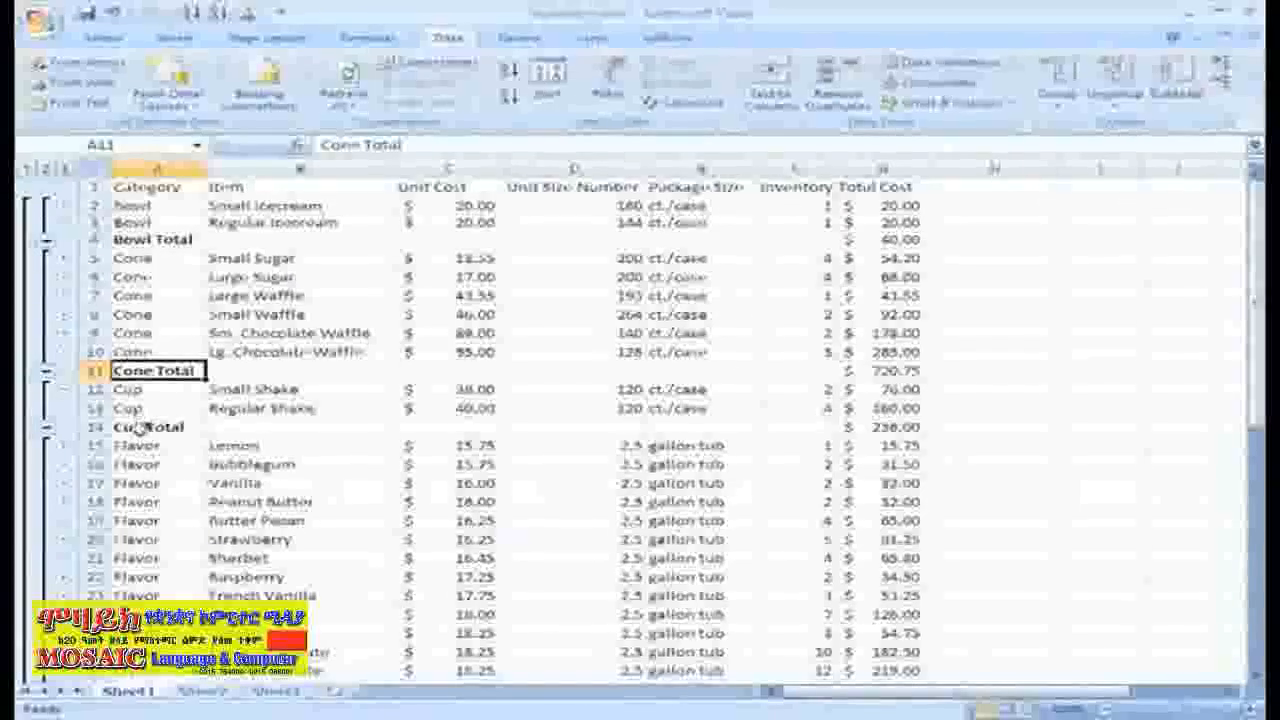
click(140, 427)
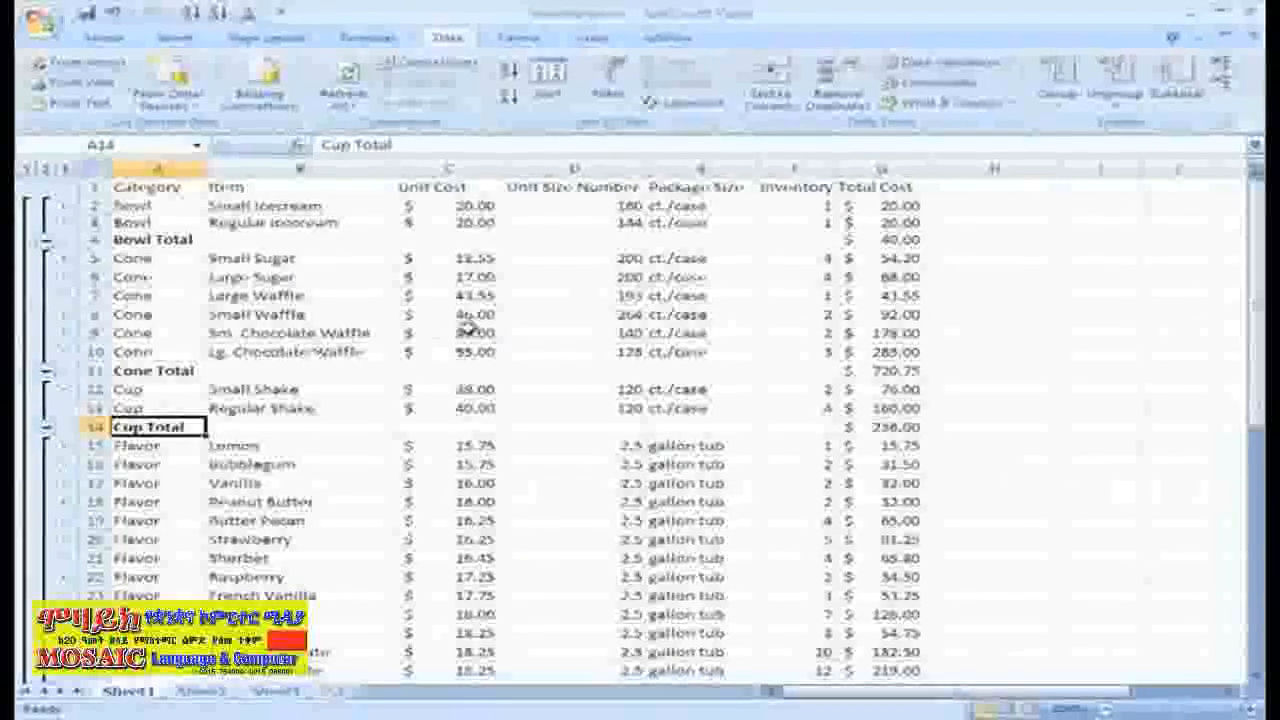
click(880, 240)
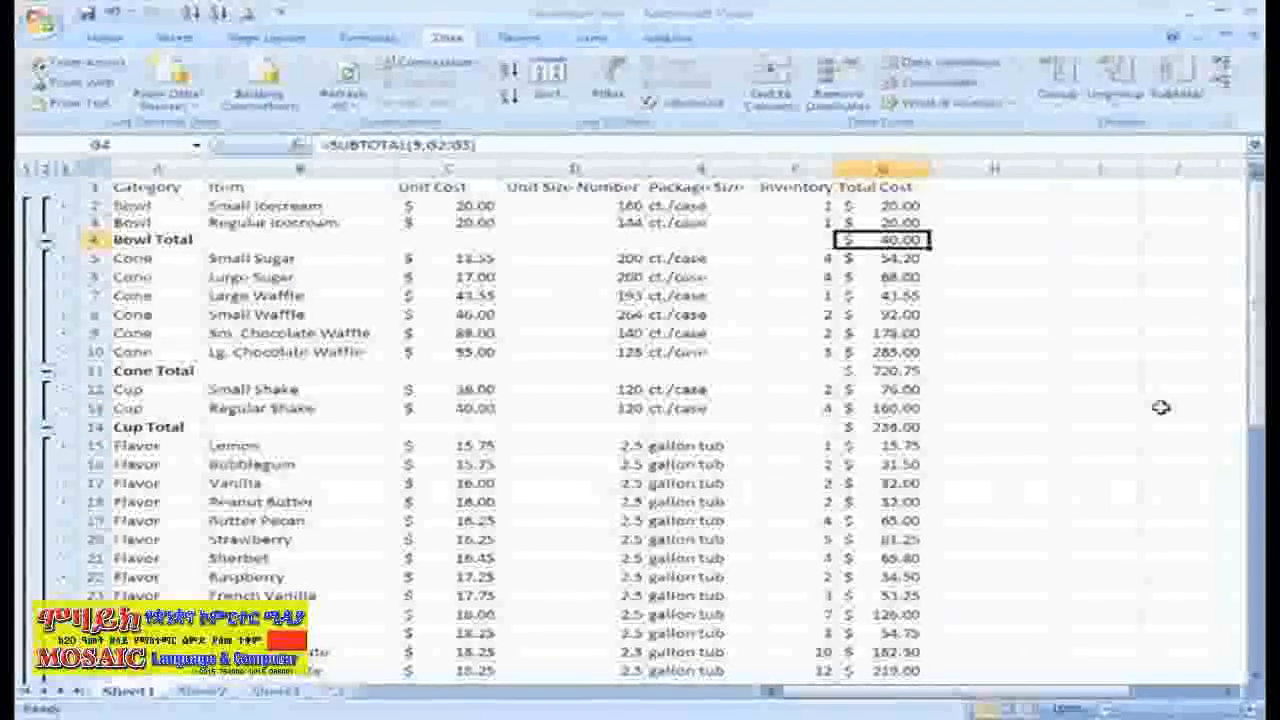
click(914, 372)
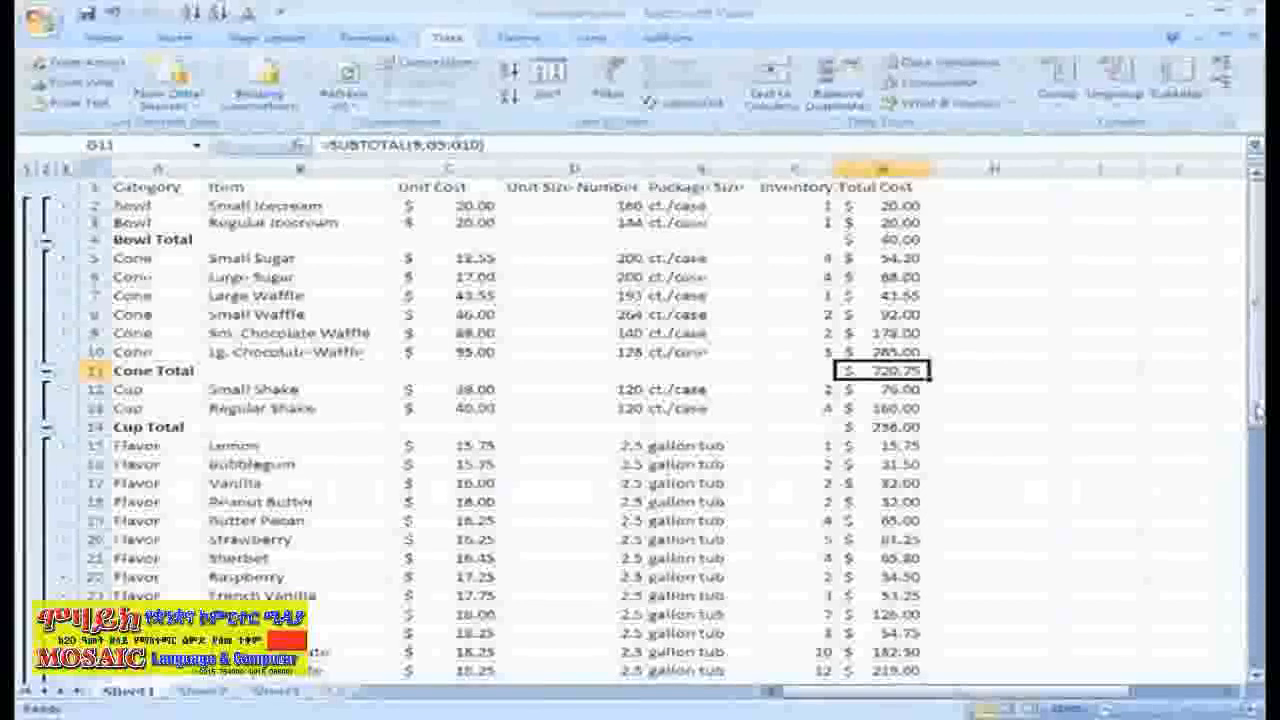
drag(1258, 410, 1257, 470)
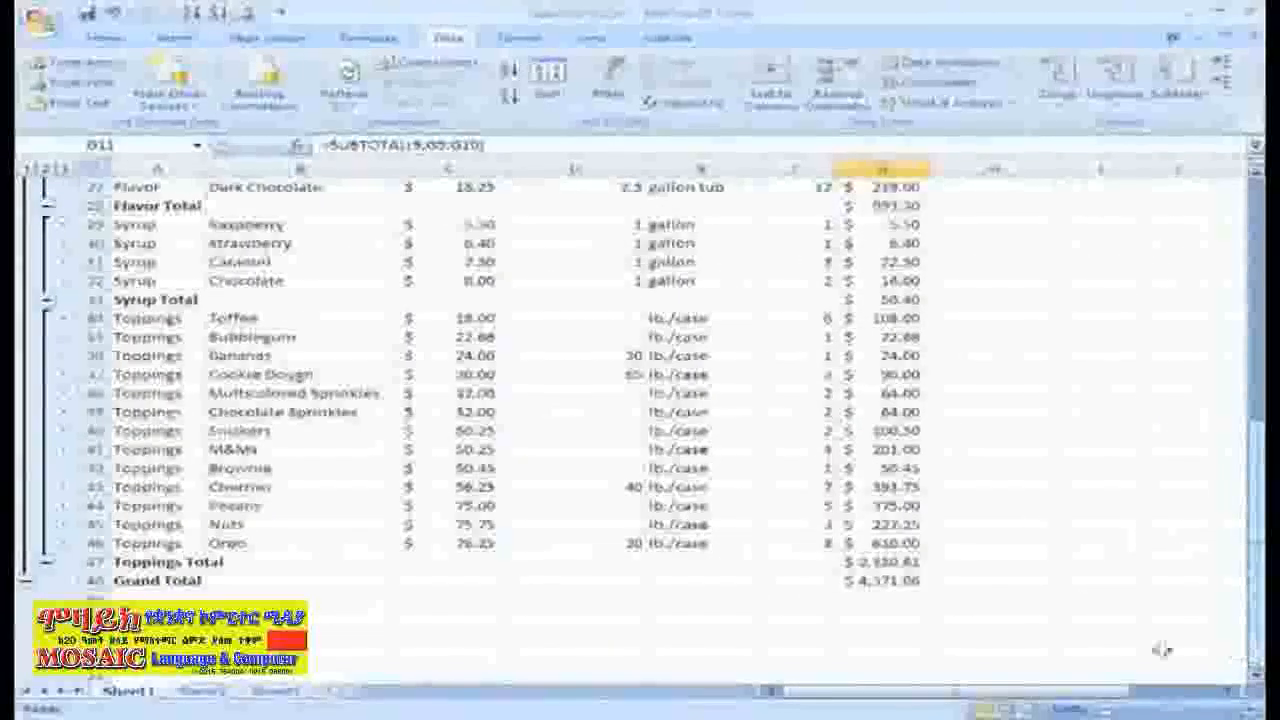
click(885, 580)
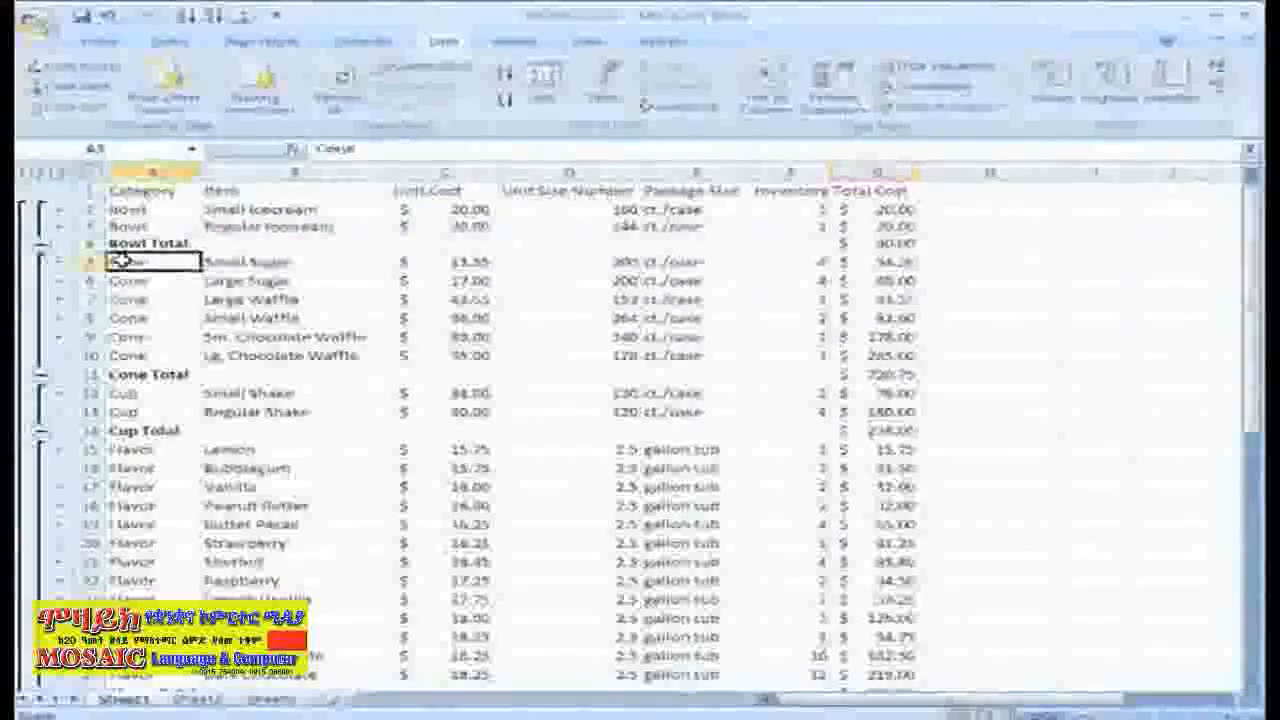
Ungroup the Cone item rows, rows 5 to 10, by rows.
drag(655, 350, 880, 352)
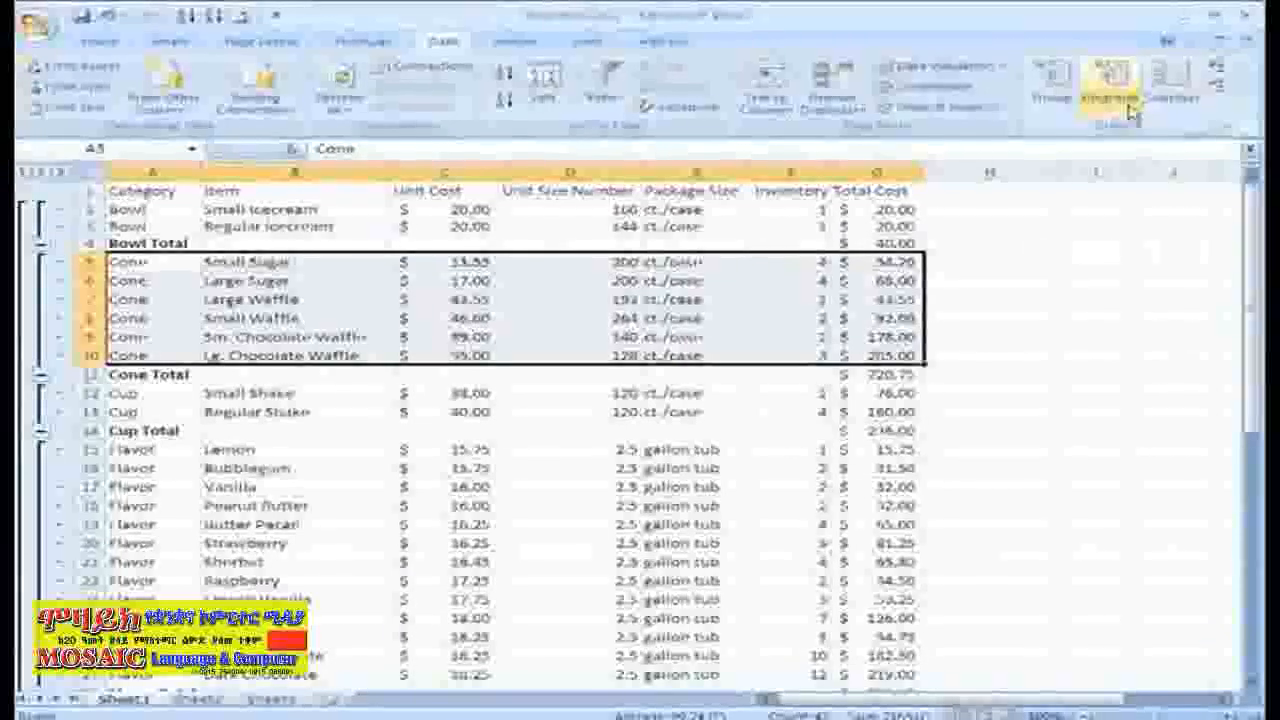
click(1125, 100)
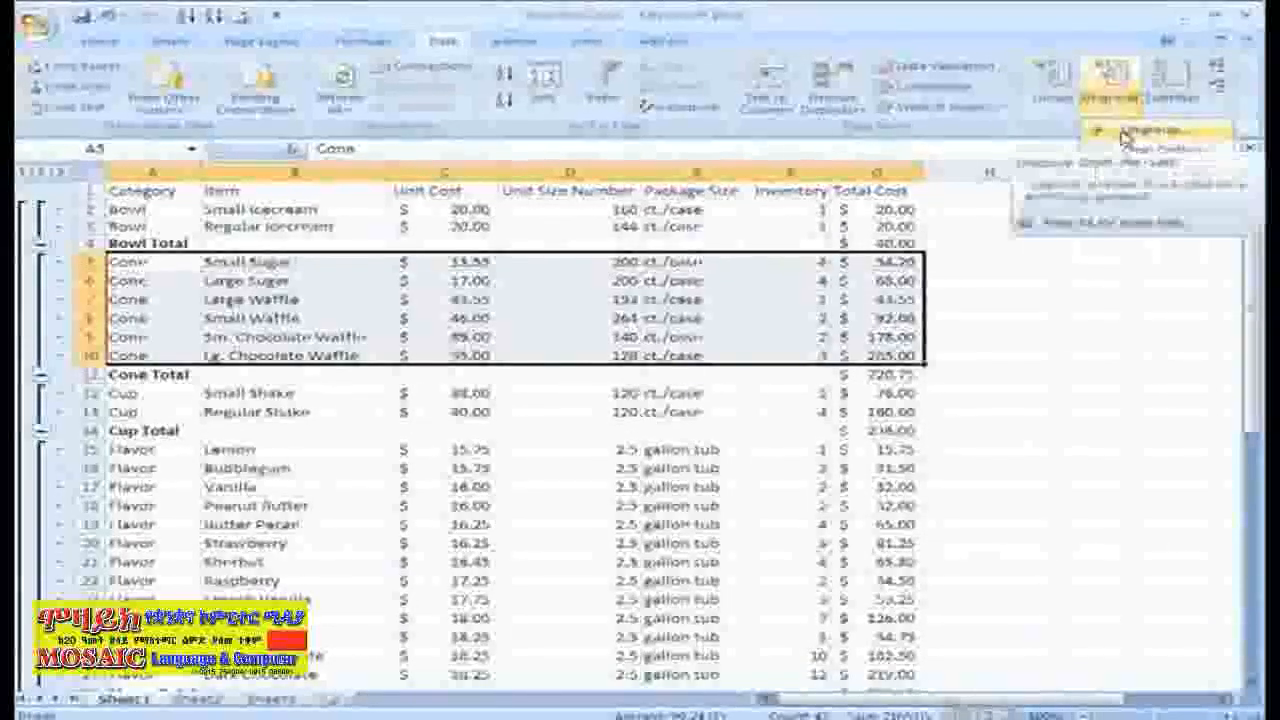
click(1125, 133)
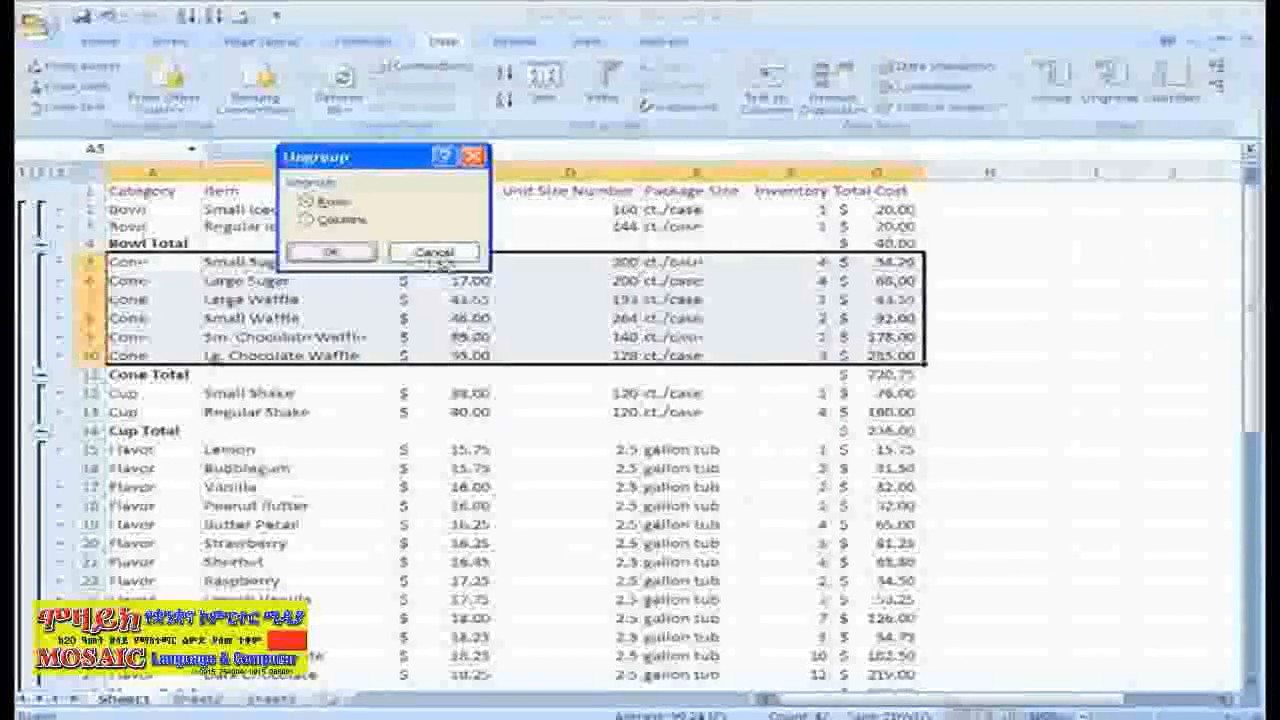
click(336, 255)
click(785, 467)
scroll(134, 211, down, 1)
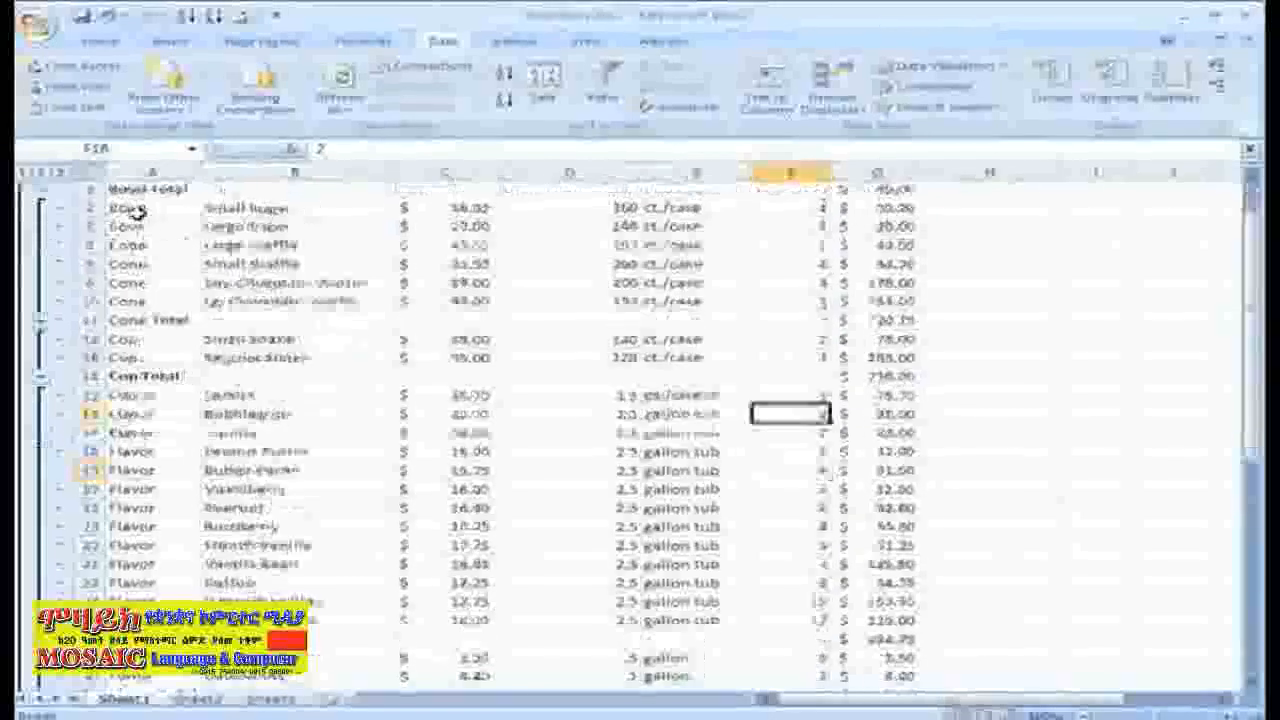
Try to ungroup the inventory rows from the first Bowl item downward.
scroll(126, 209, up, 1)
drag(126, 209, 900, 662)
click(1110, 97)
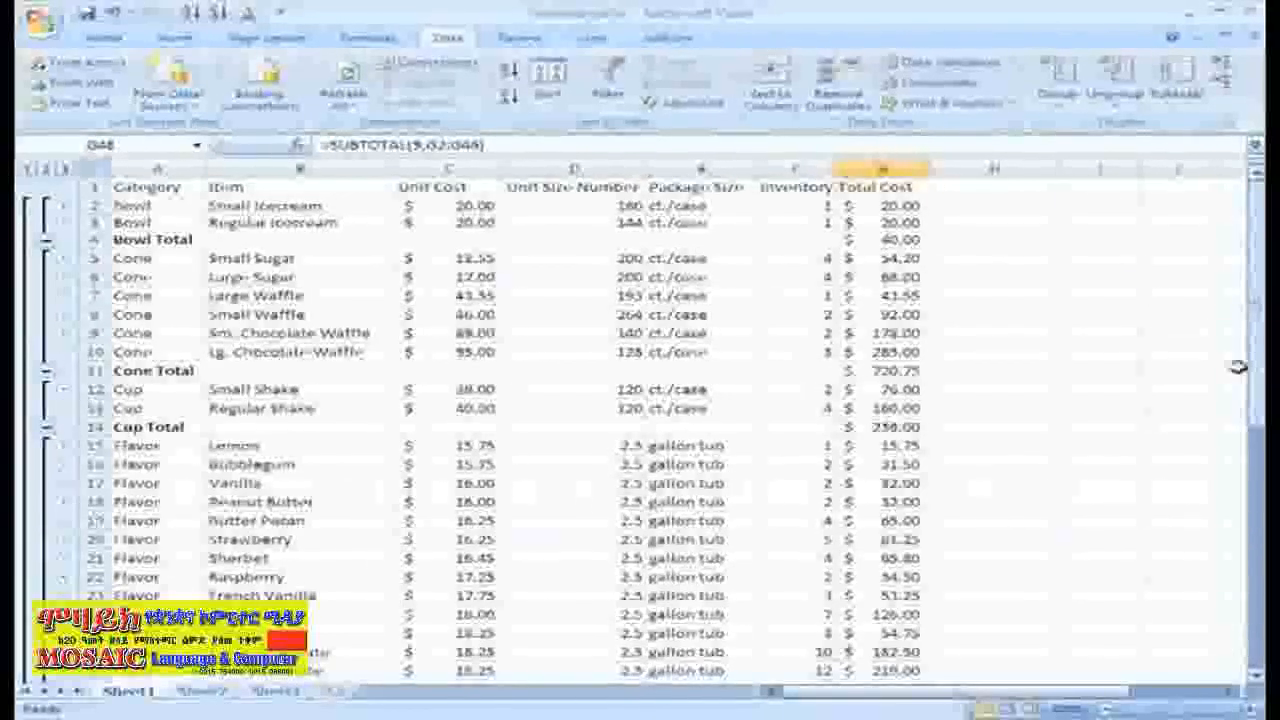
Turn on filtering for the inventory list and filter the Category column to show only Flavor.
click(622, 98)
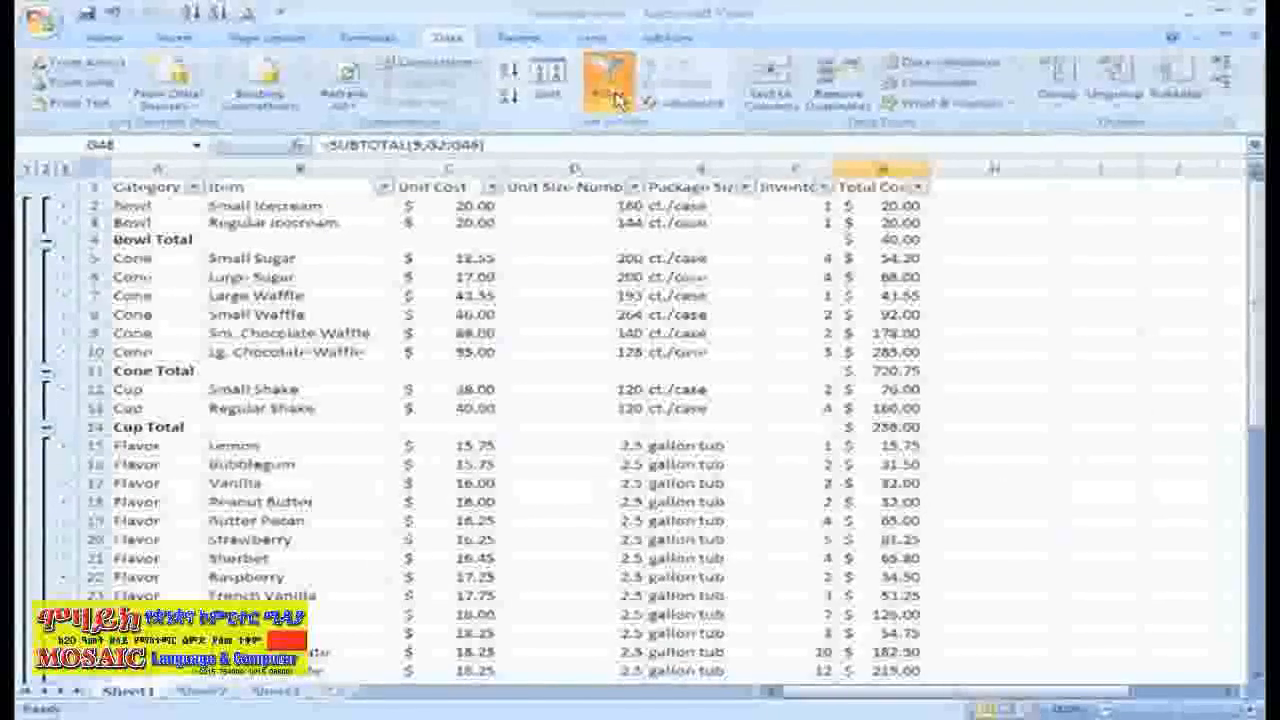
click(193, 188)
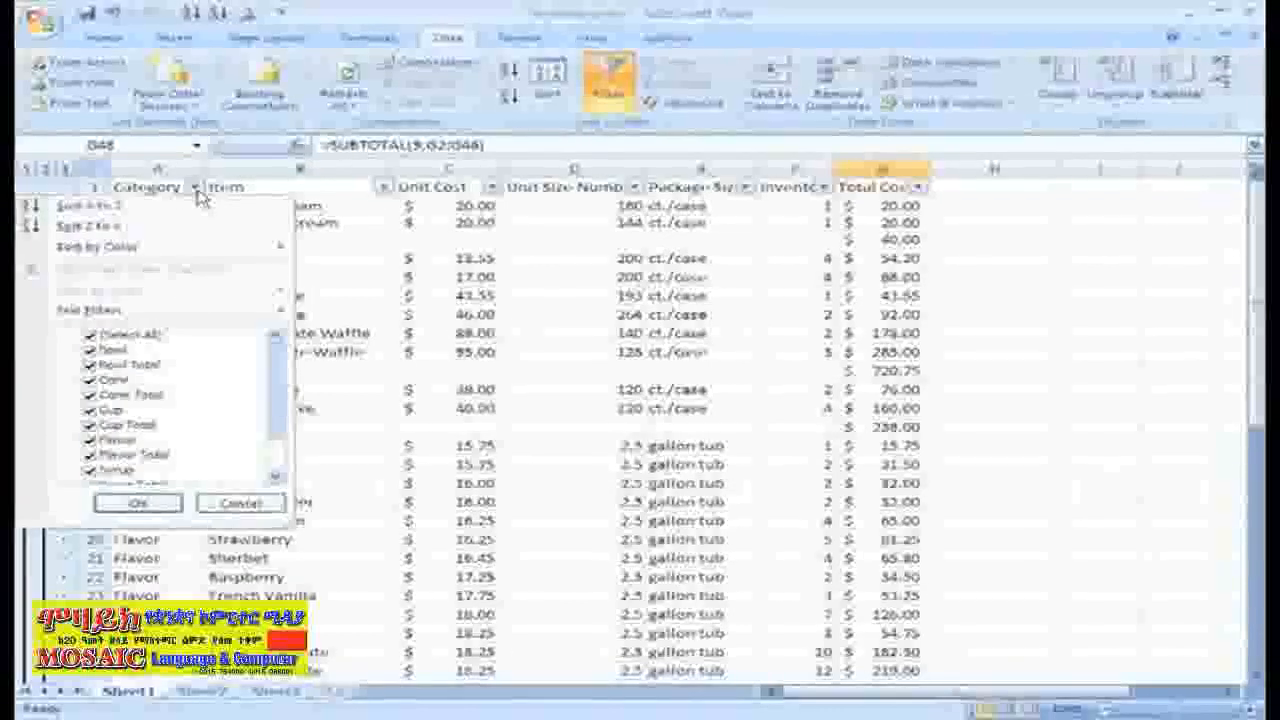
click(118, 334)
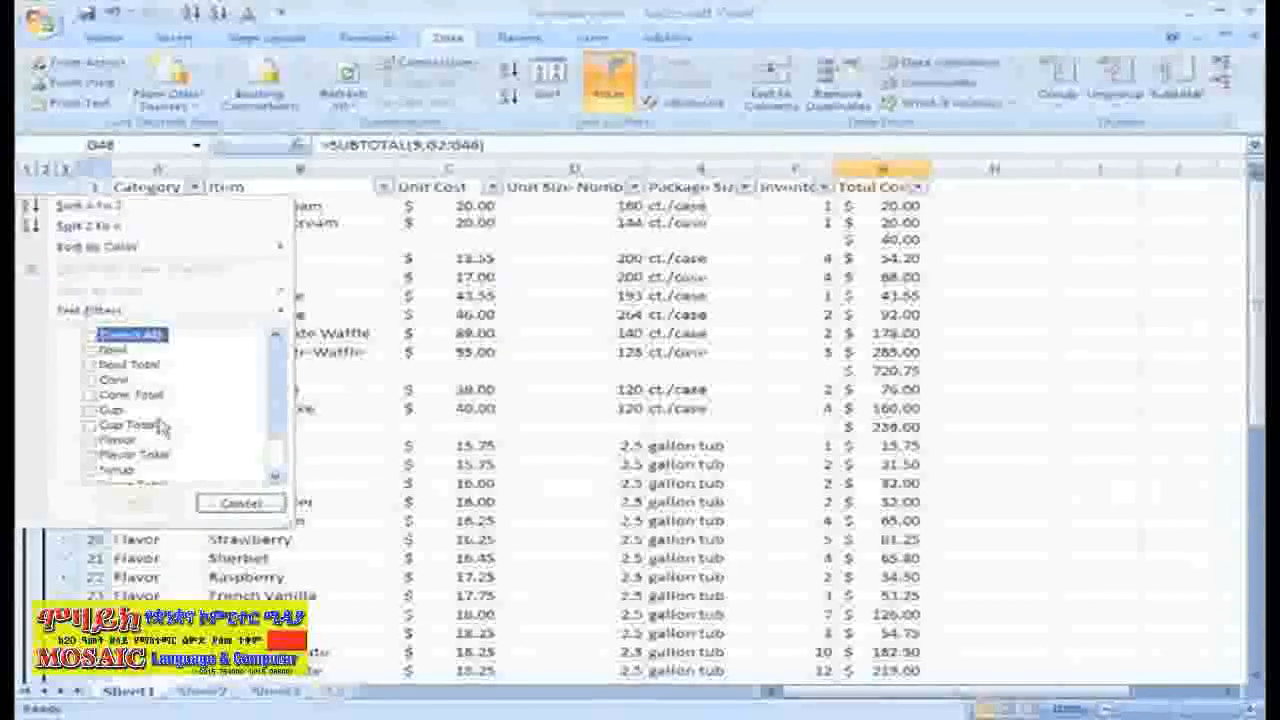
click(120, 441)
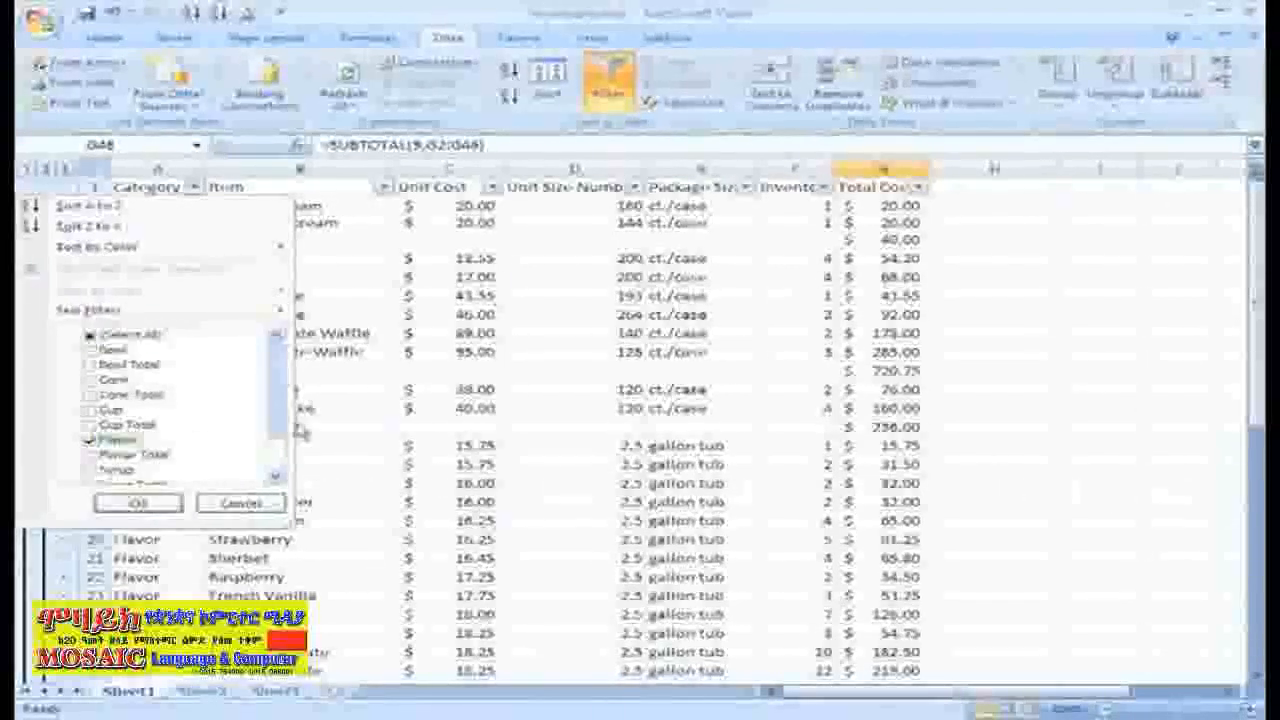
click(168, 502)
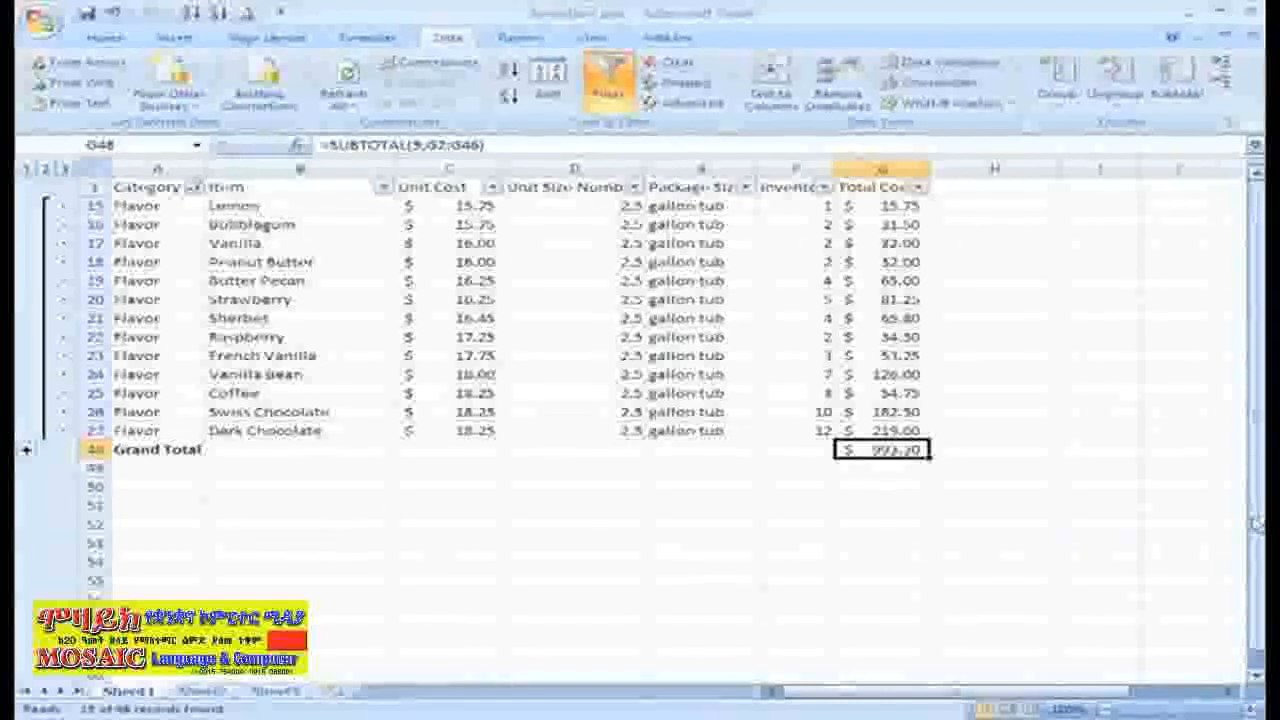
Filter the Item column to entries containing "vanilla", and clear that filter from the Item column.
click(383, 187)
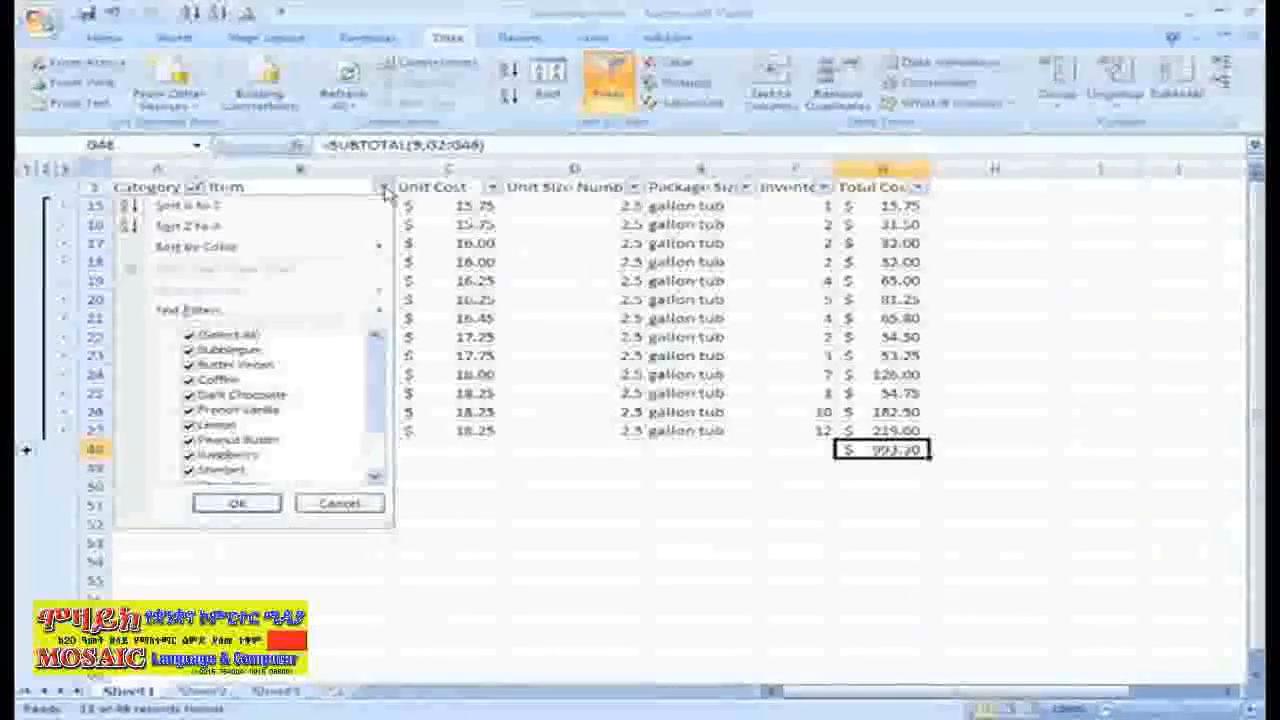
mouse_move(365, 318)
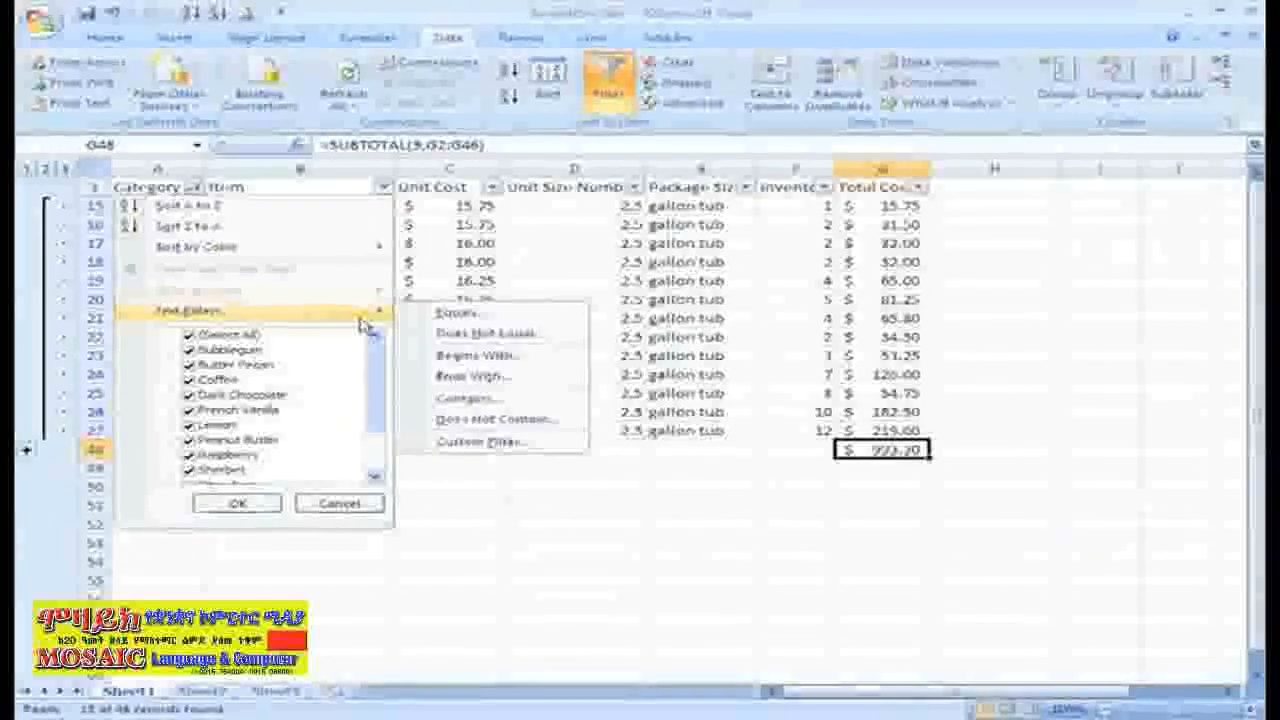
click(462, 398)
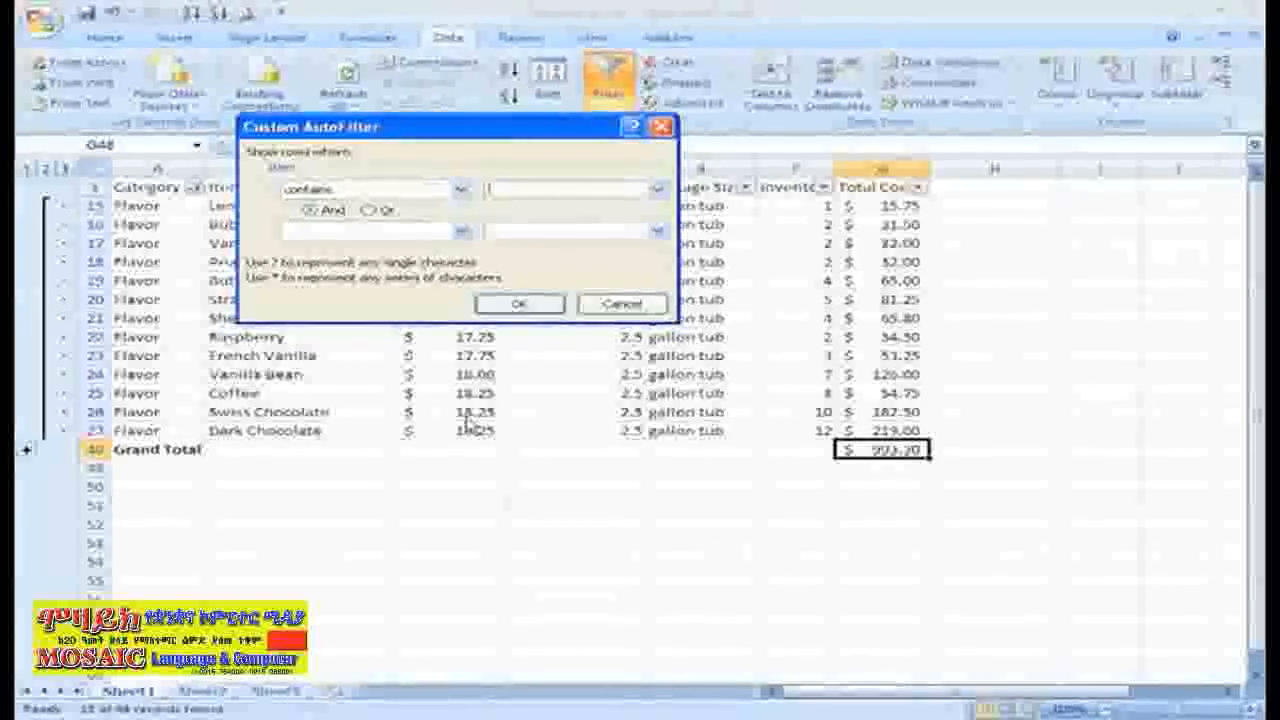
text(valilla)
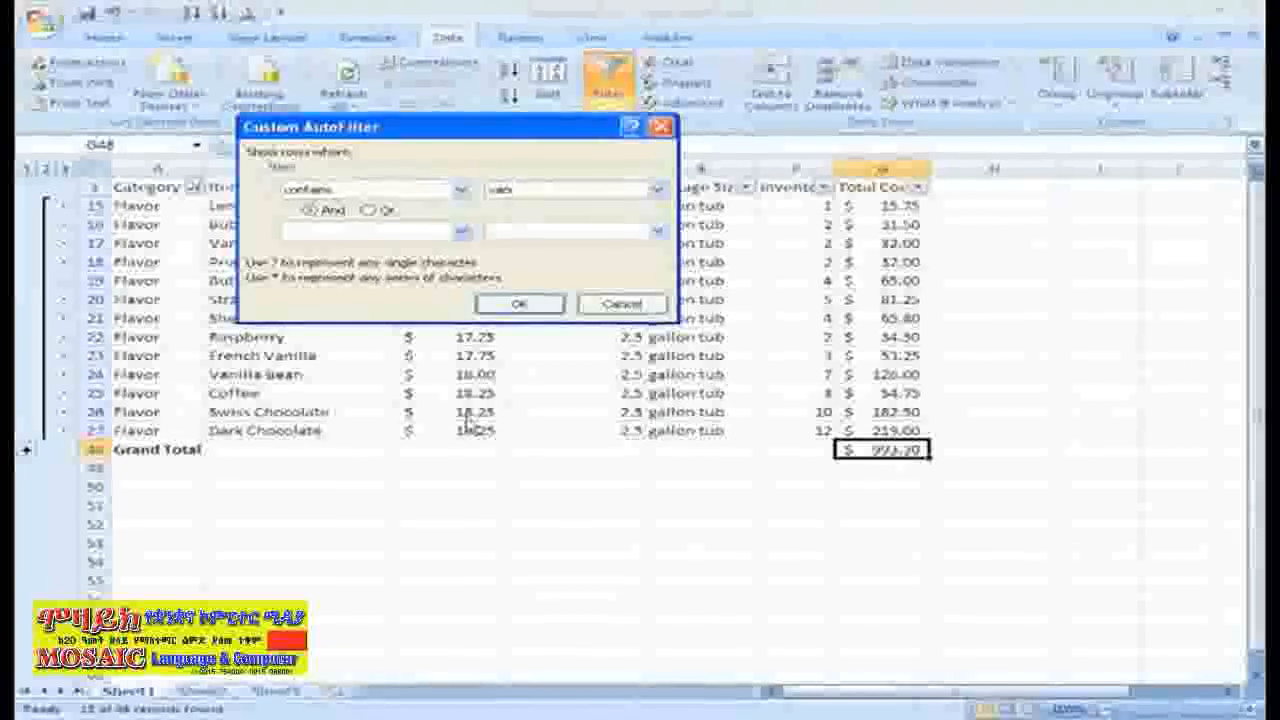
click(525, 305)
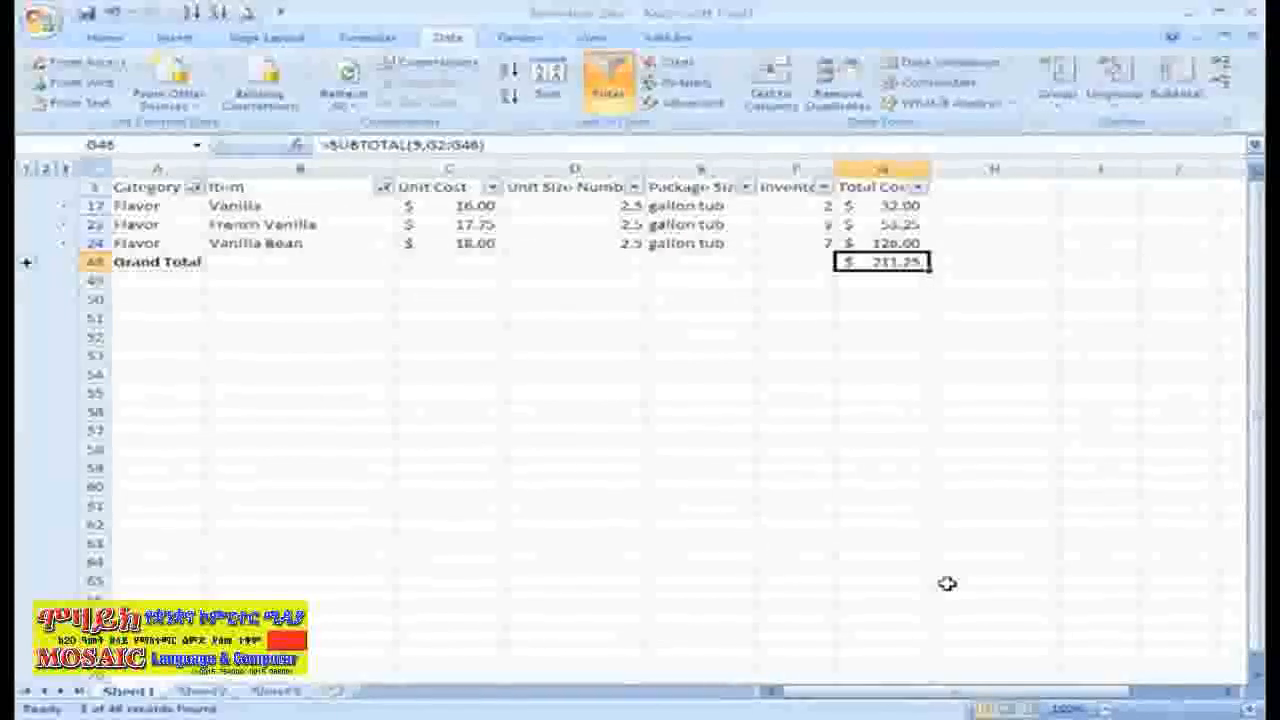
click(384, 188)
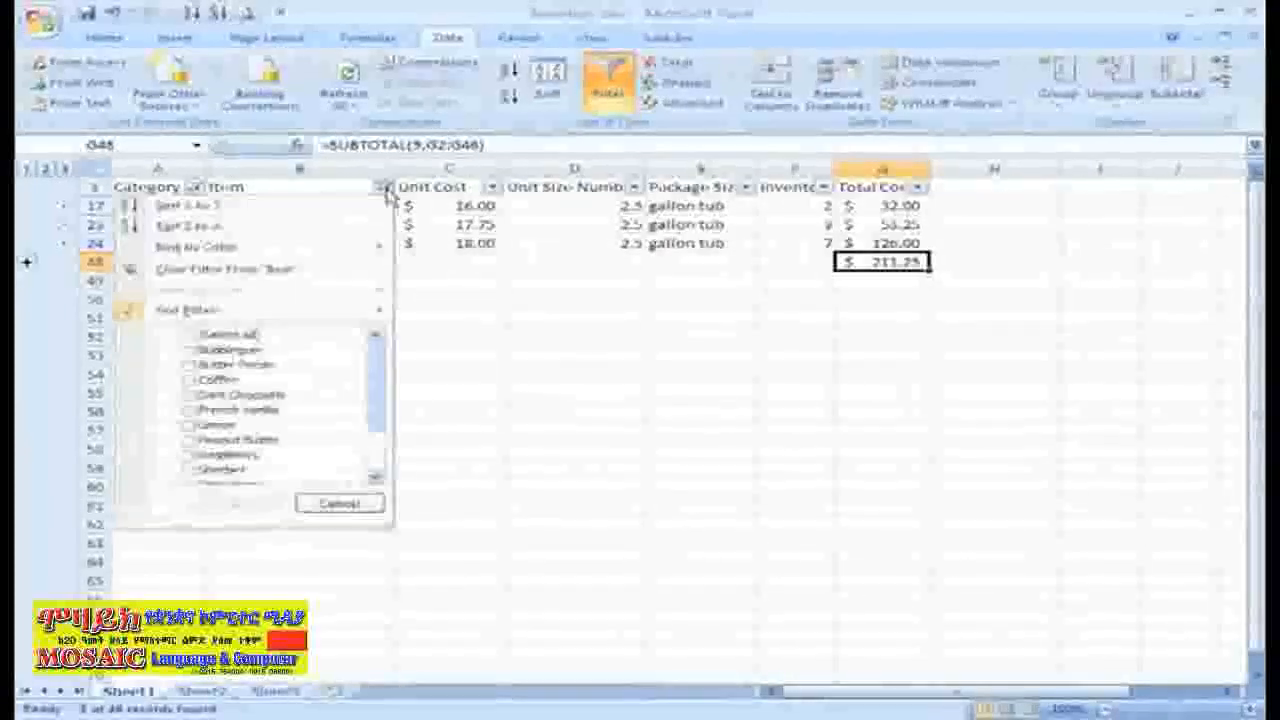
click(343, 270)
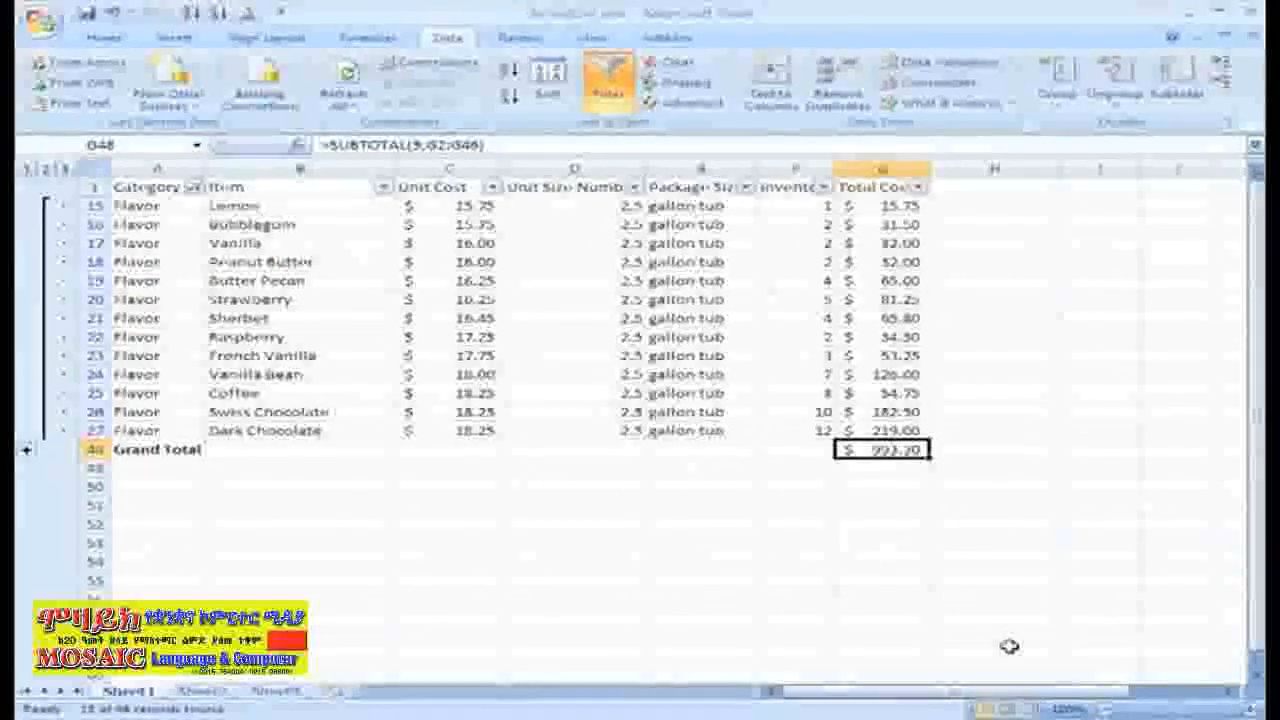
click(493, 188)
mouse_move(428, 316)
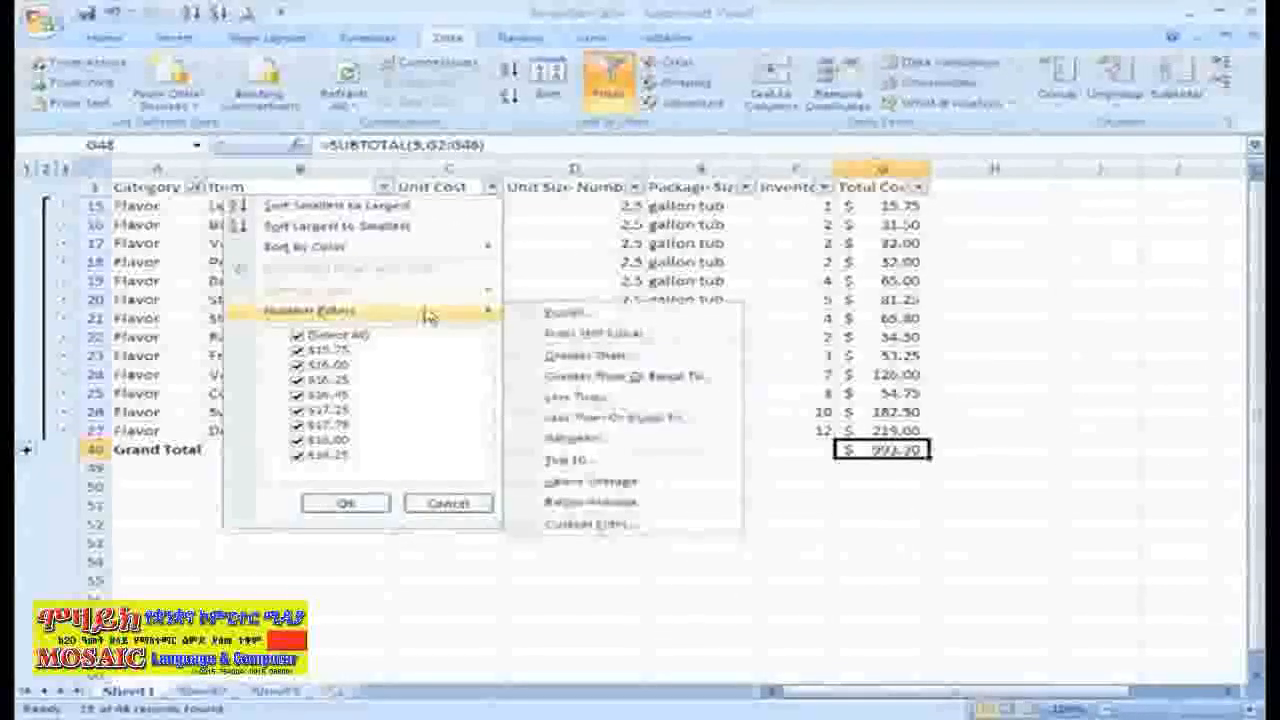
click(590, 356)
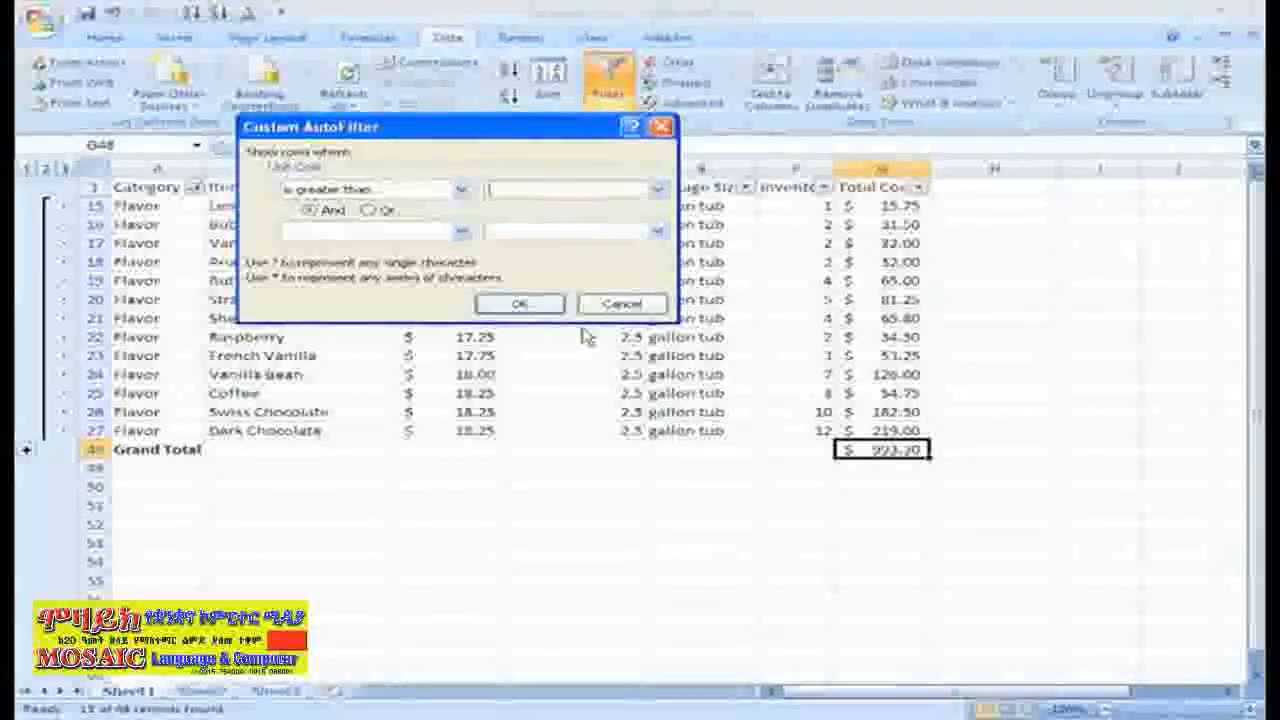
key(Escape)
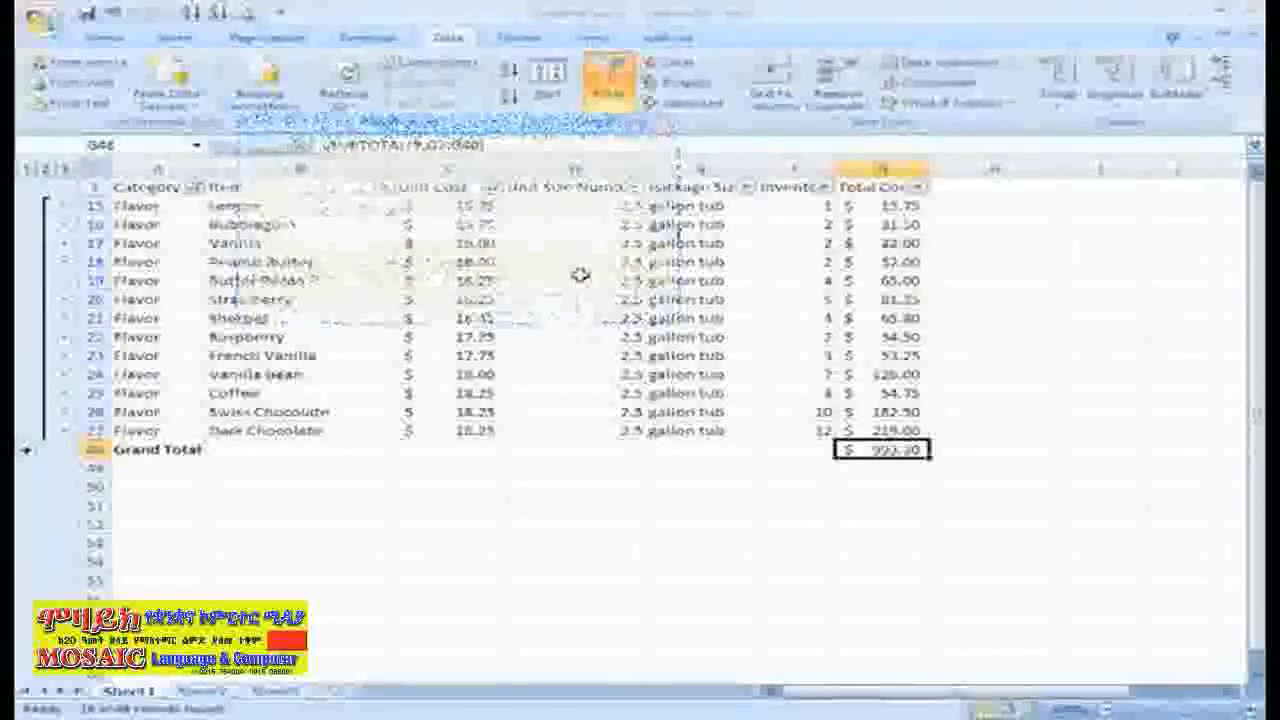
Turn off filtering for the inventory list.
click(608, 82)
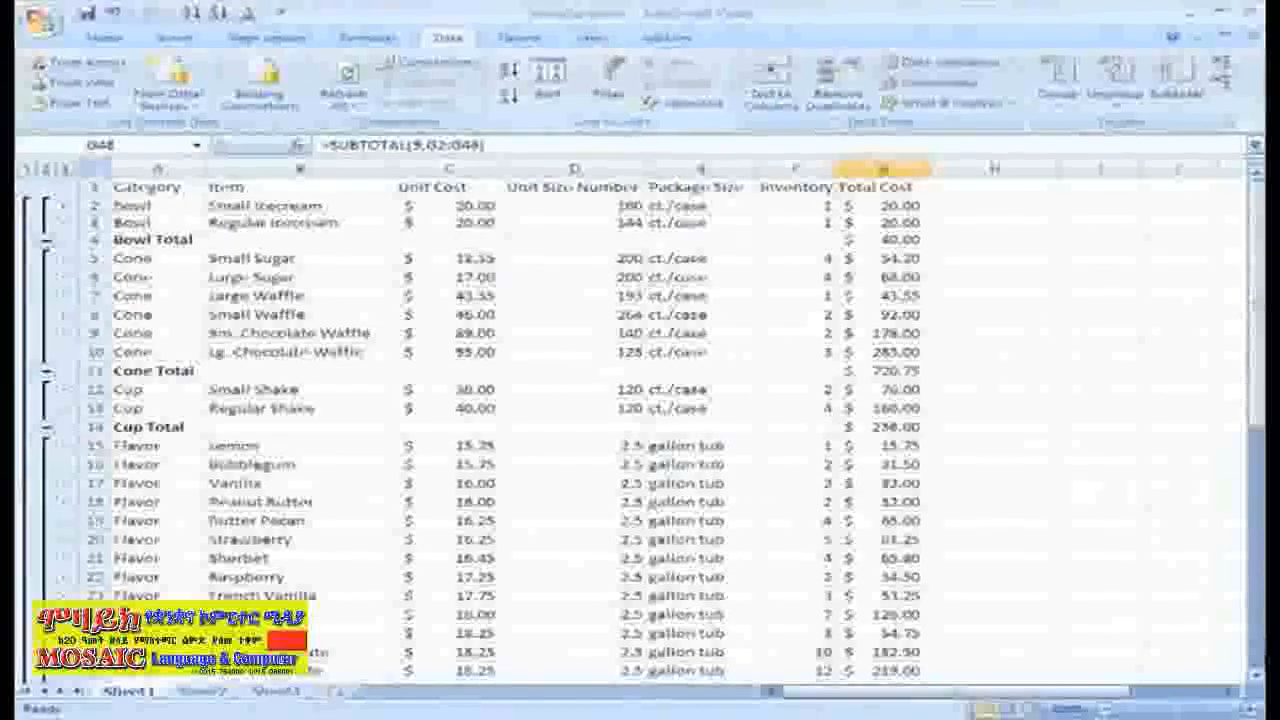